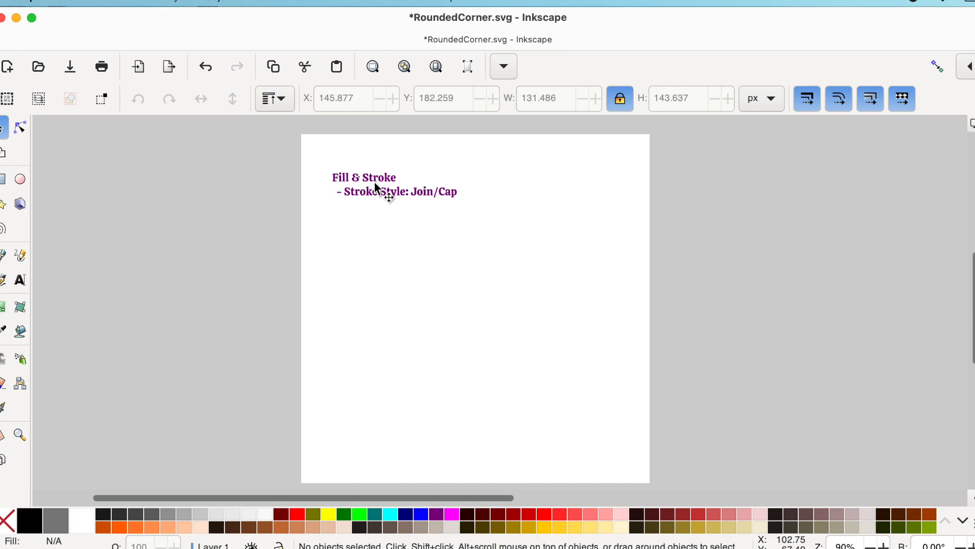
Draw an open U-shaped path of three straight segments, about 128 by 133 px, below the heading and remove its fill.
left_click(5, 256)
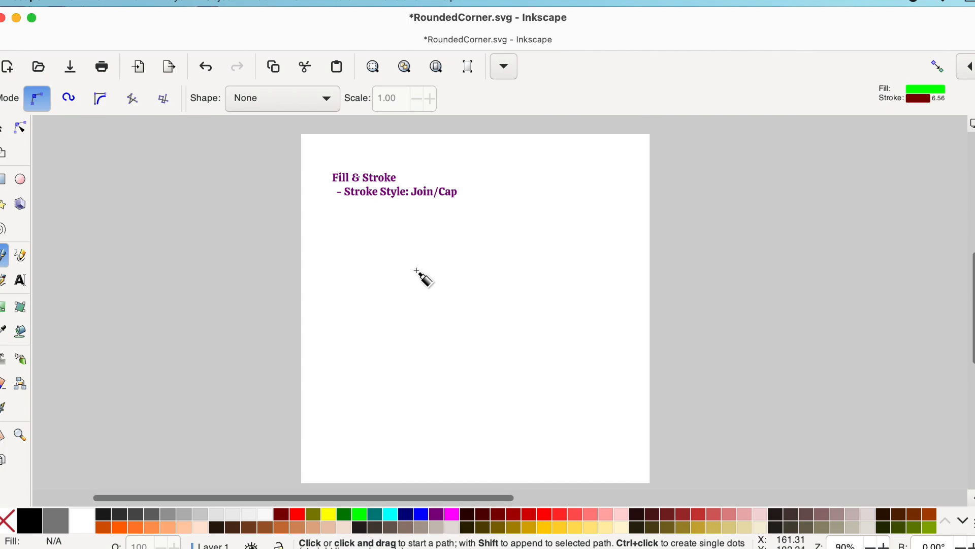
left_click(411, 252)
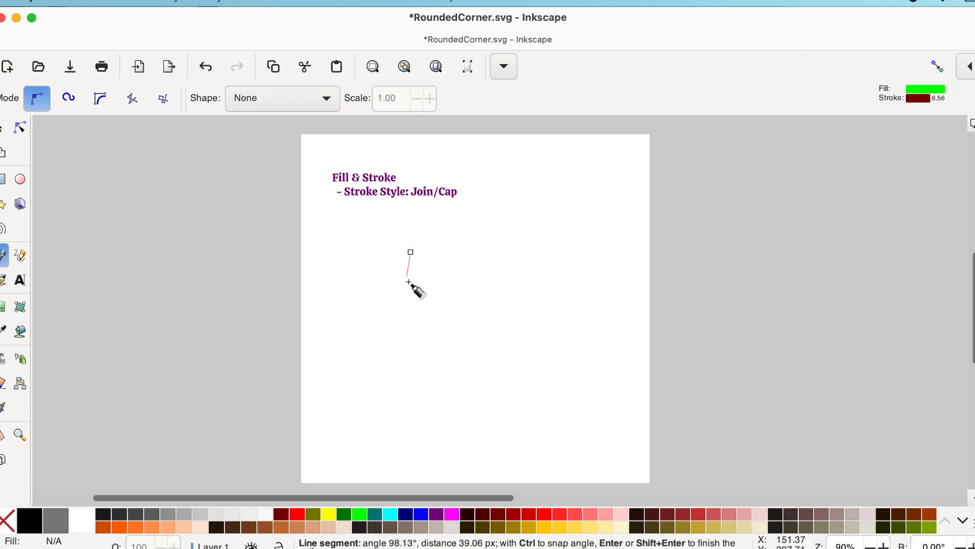
left_click(407, 341)
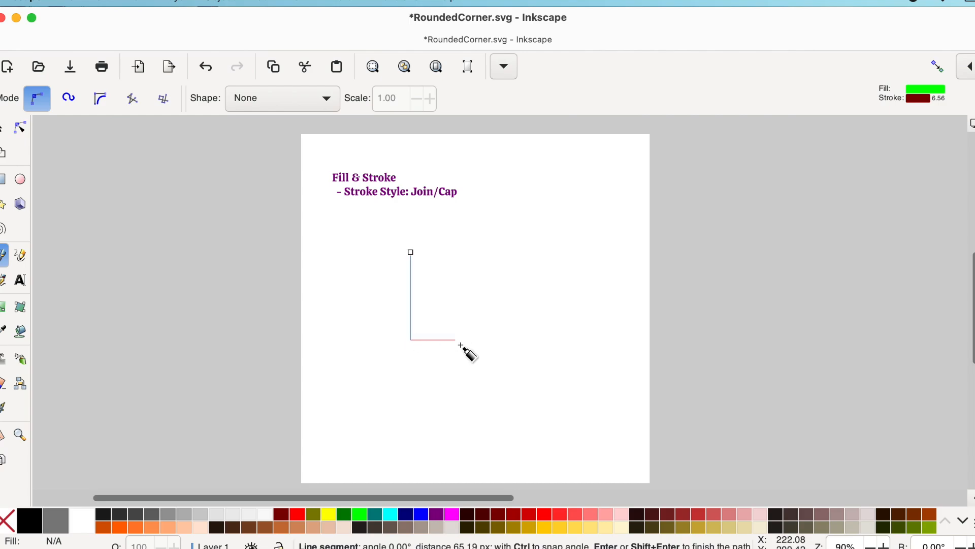
left_click(496, 341)
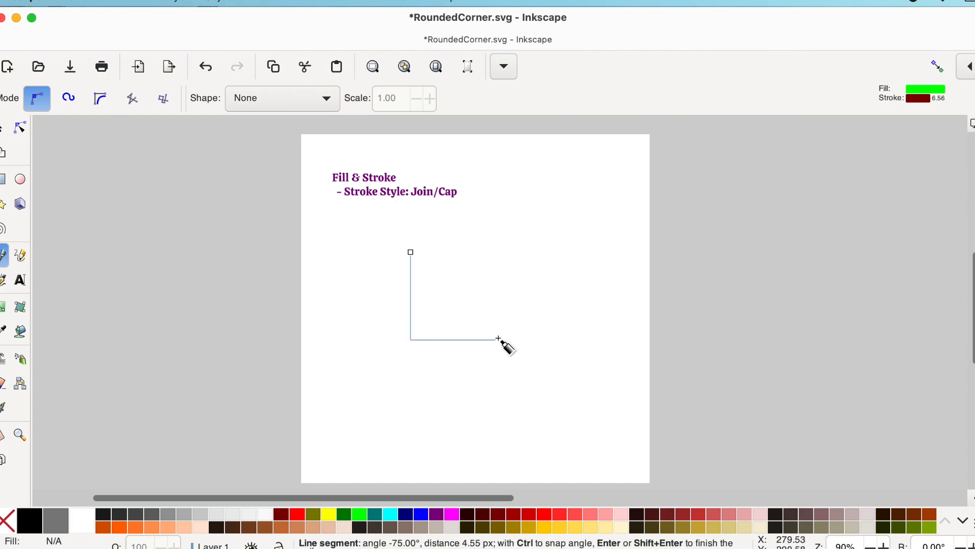
double_click(498, 255)
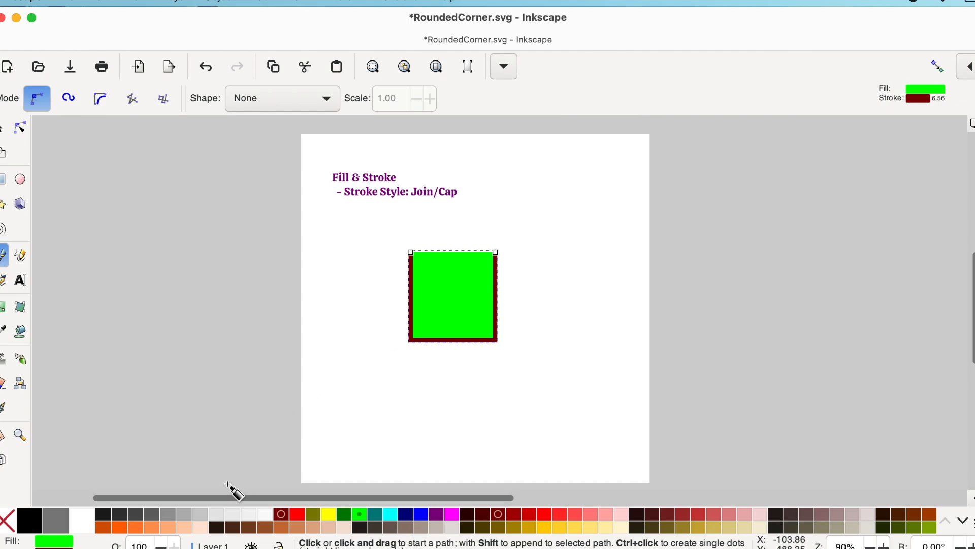
left_click(8, 524)
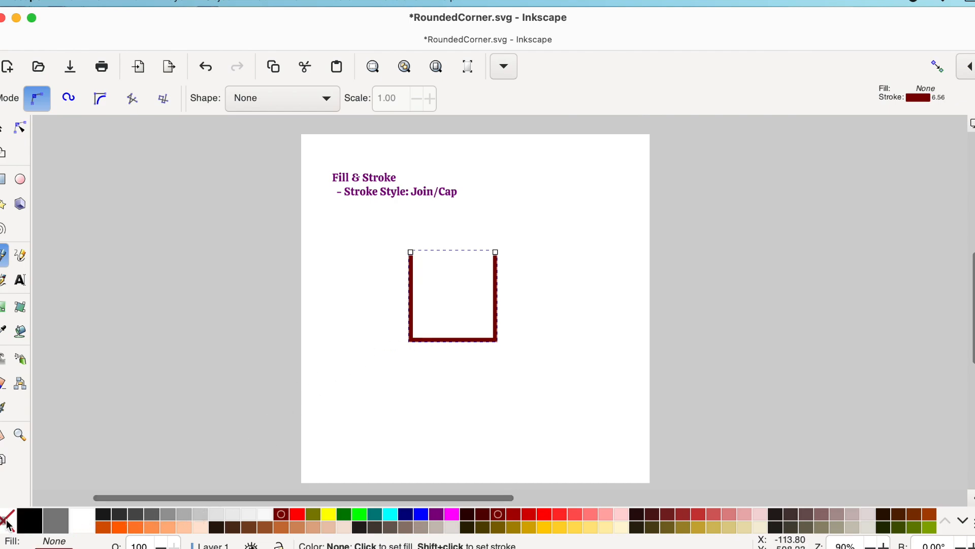
key("s")
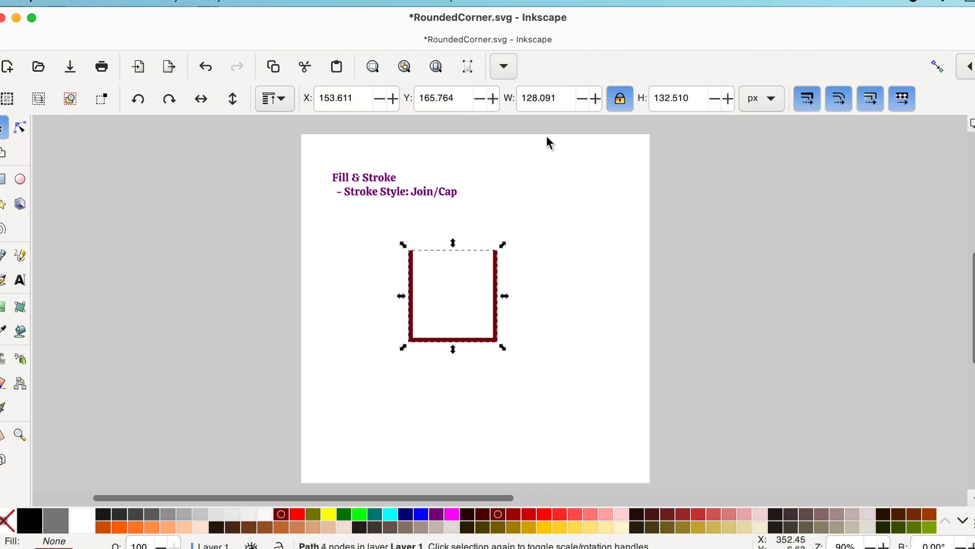
Give the U-shaped path's stroke a round join and a round cap.
left_click(509, 72)
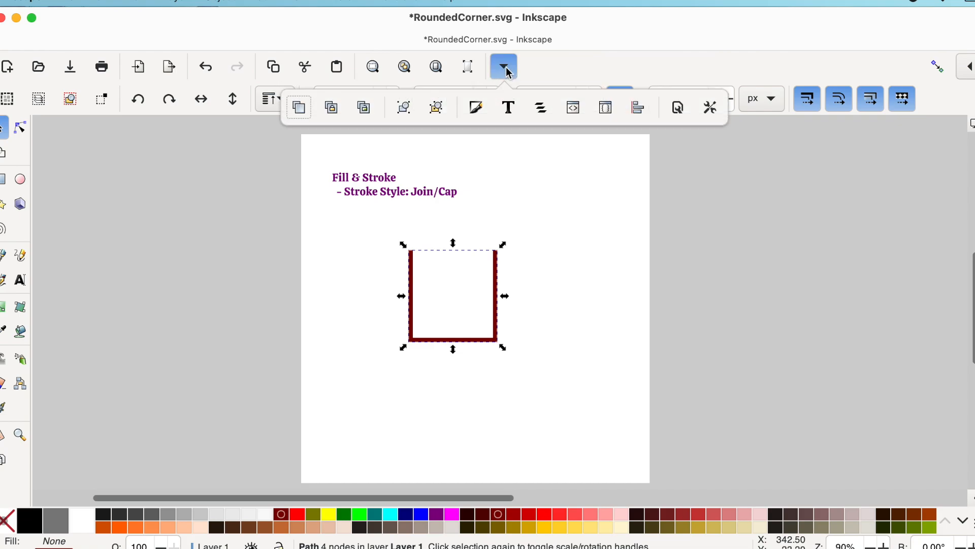
left_click(477, 108)
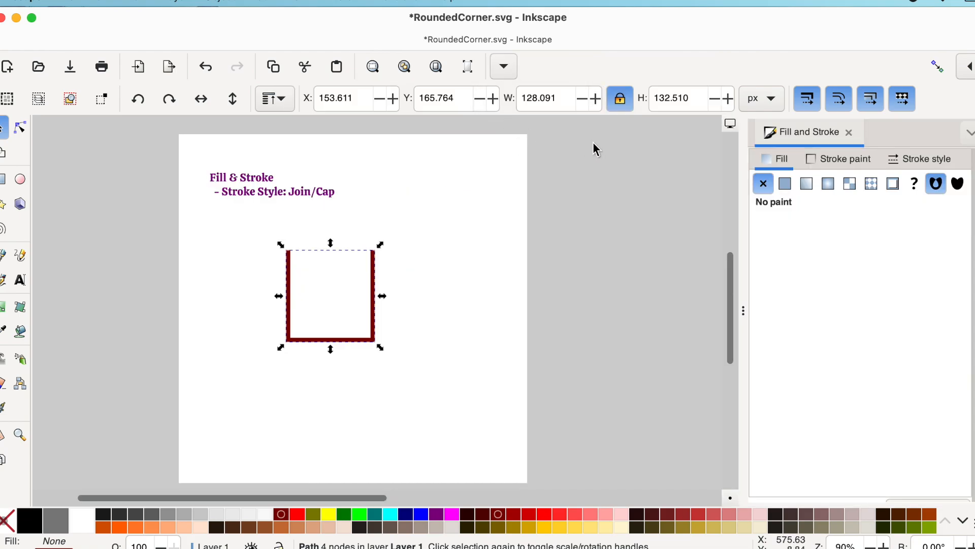
left_click(919, 161)
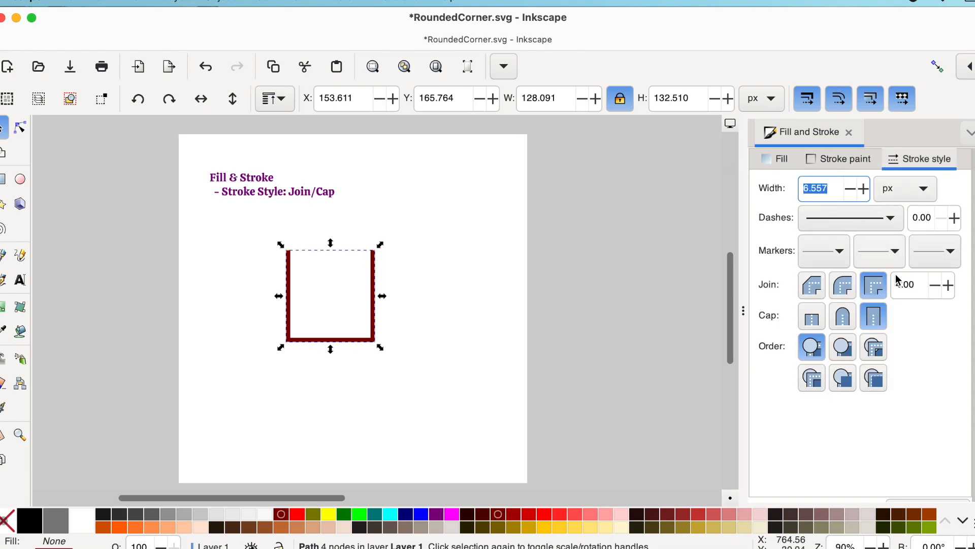
left_click(846, 292)
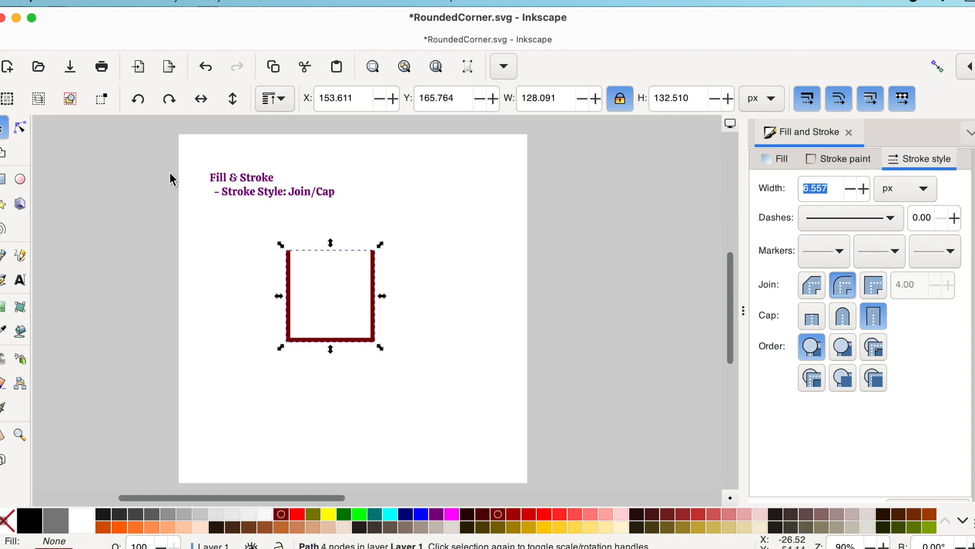
left_click(490, 338)
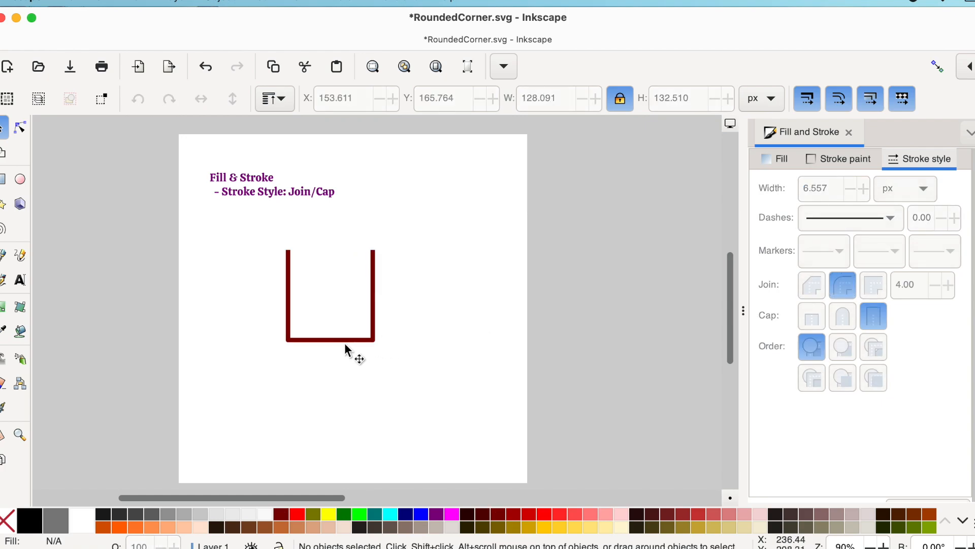
left_click(371, 334)
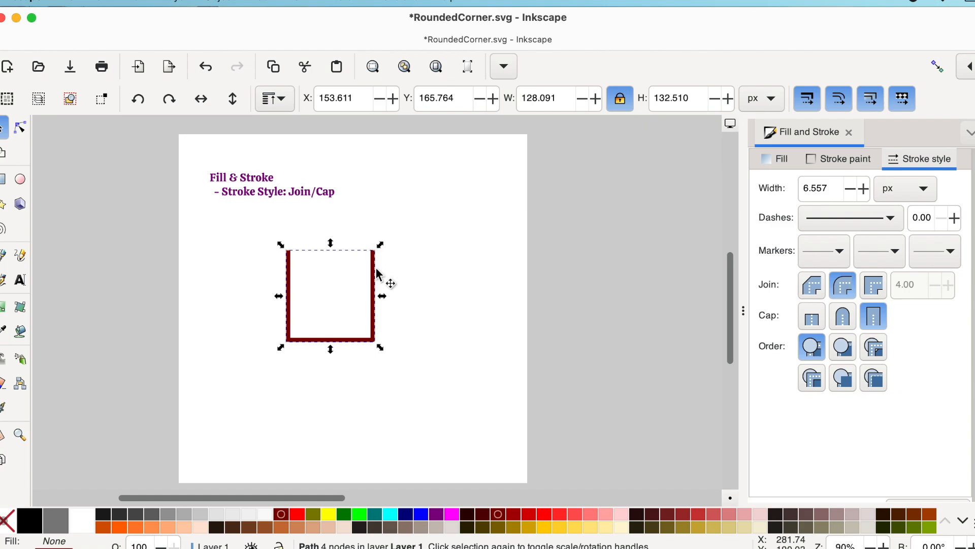
left_click(843, 317)
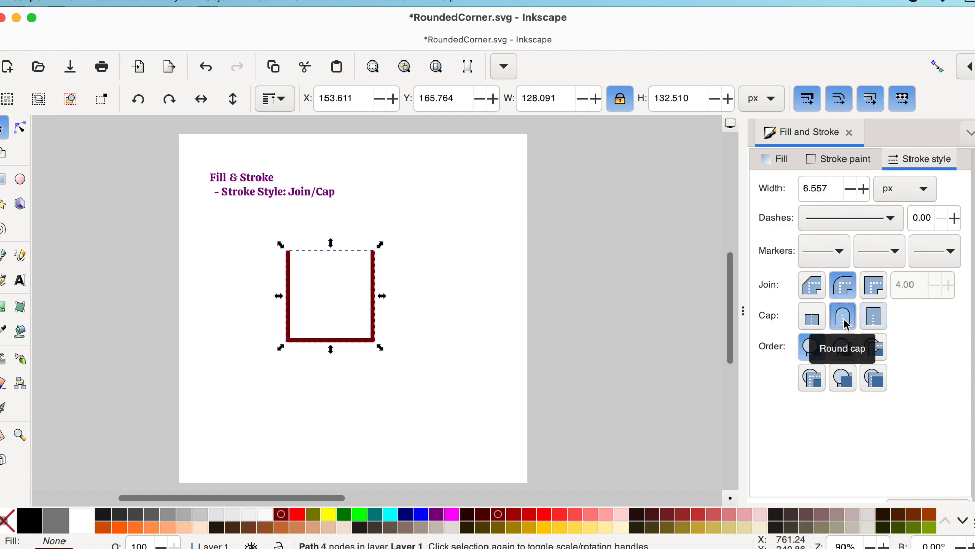
left_click(437, 297)
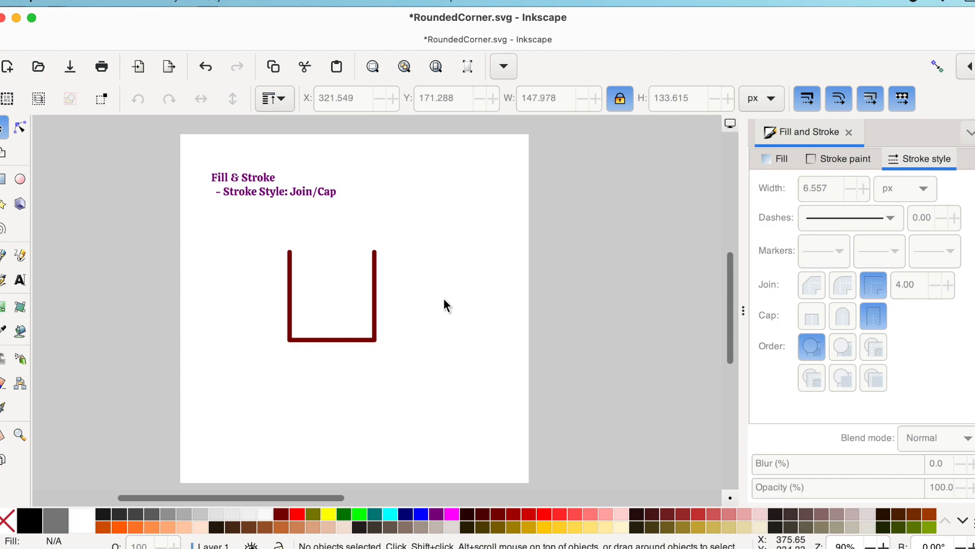
Draw a rectangle about 137 by 123 px beside the U-shaped path and remove its fill.
left_click(4, 180)
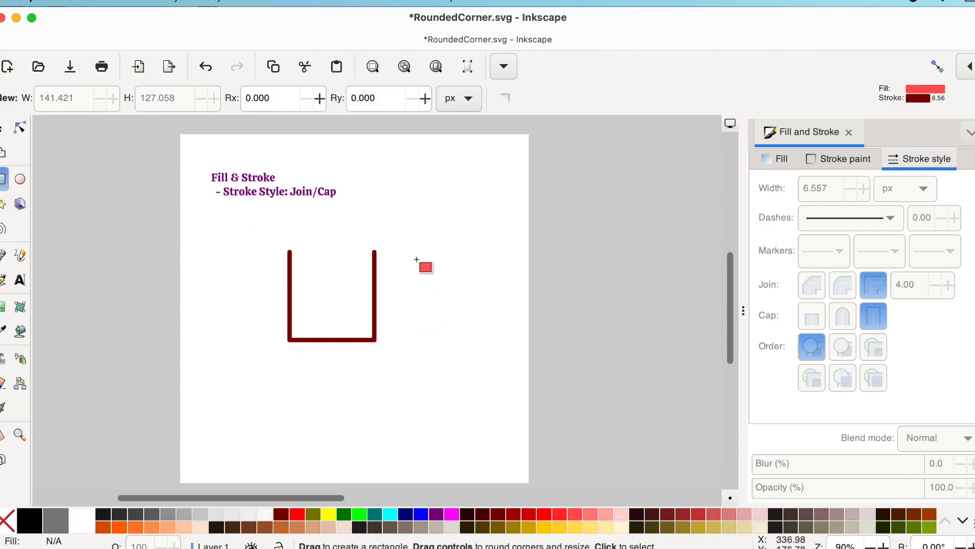
mouse_move(413, 252)
left_mouse_down()
mouse_move(433, 313)
mouse_move(514, 349)
mouse_move(510, 338)
left_mouse_up()
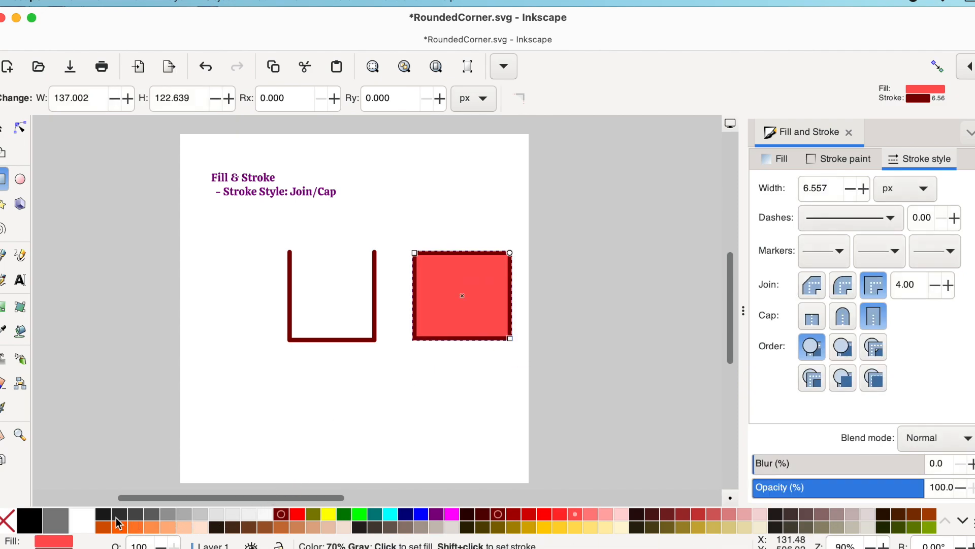
left_click(4, 523)
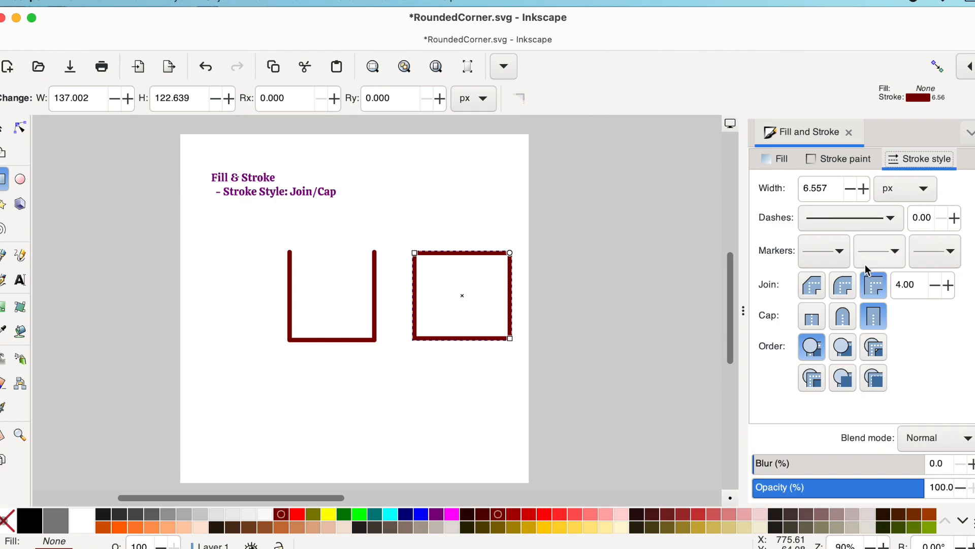
Set the unfilled rectangle's stroke join to round.
left_click(844, 290)
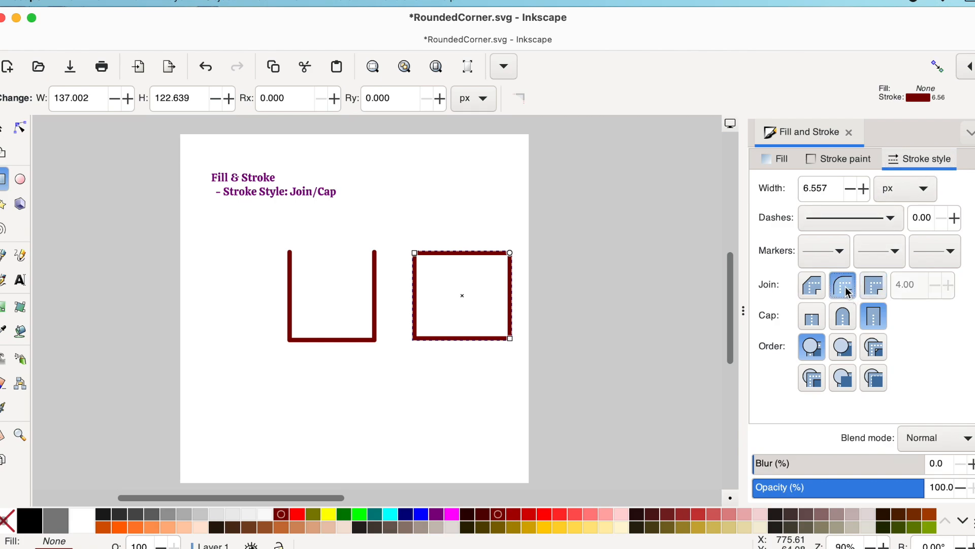
left_click(506, 357)
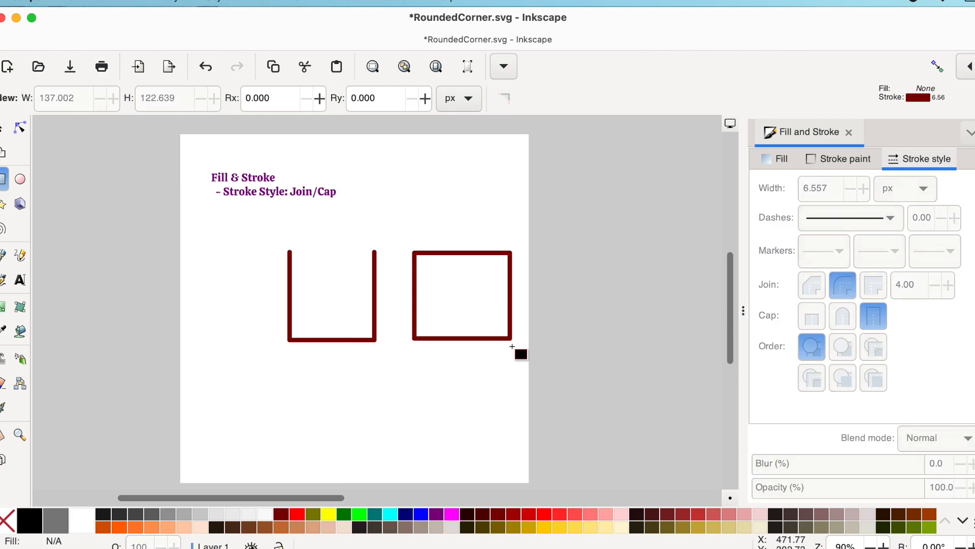
left_click(510, 335)
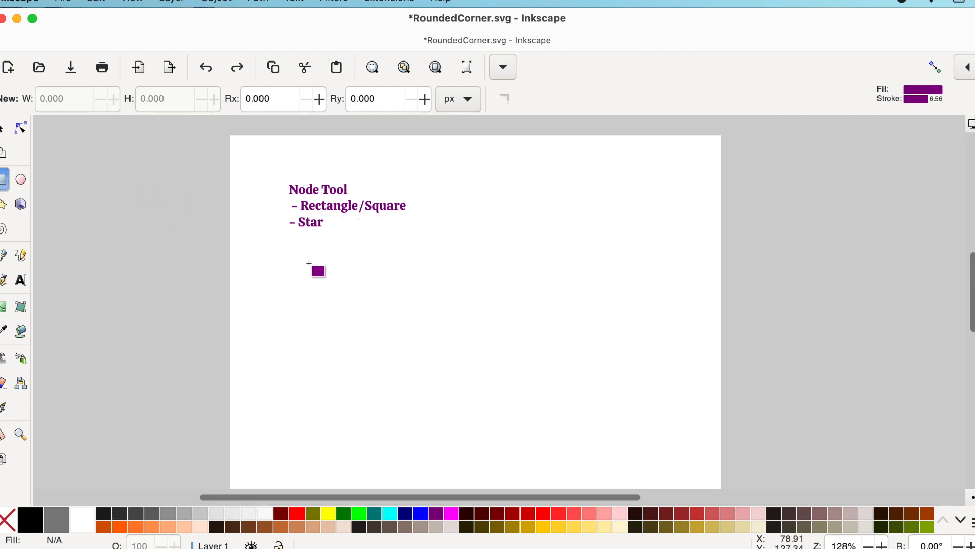
Draw a rectangle about 165 by 136 px below the Node Tool text and round its corners more vertically than horizontally.
left_click_drag(285, 258, 454, 398)
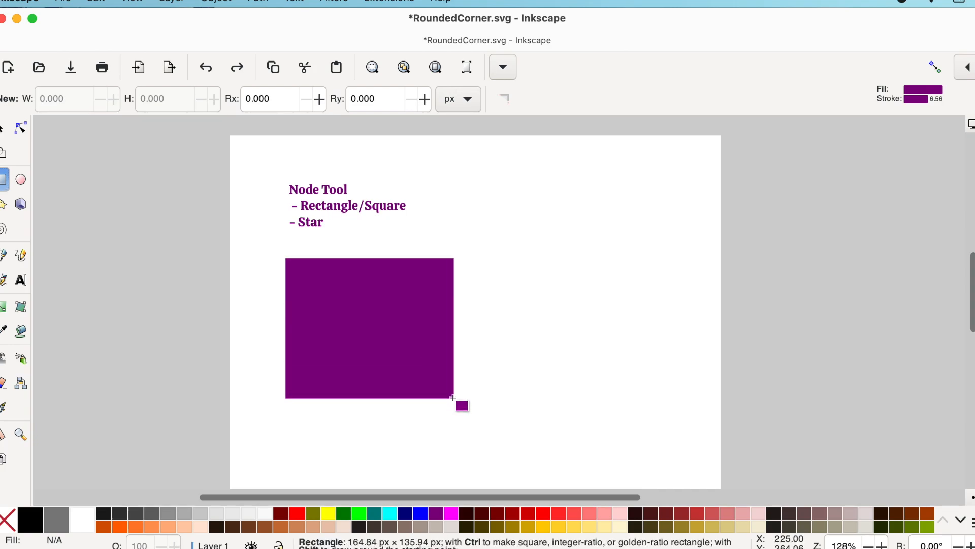
left_click(20, 129)
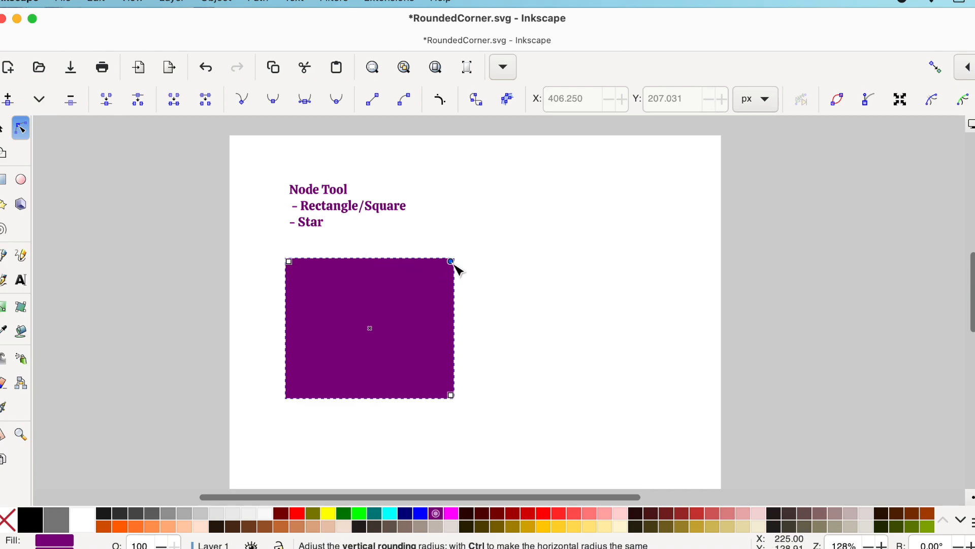
left_click_drag(454, 264, 454, 301)
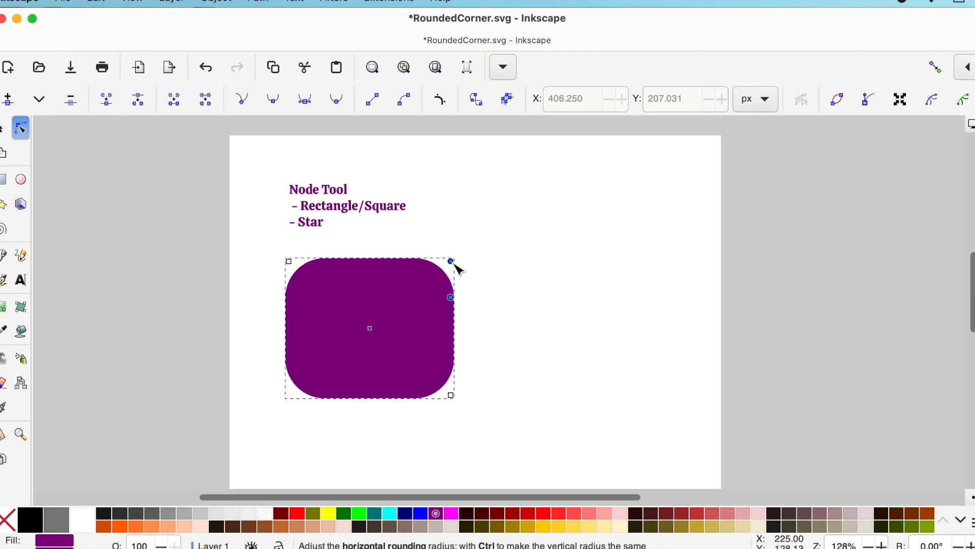
left_click_drag(452, 263, 429, 262)
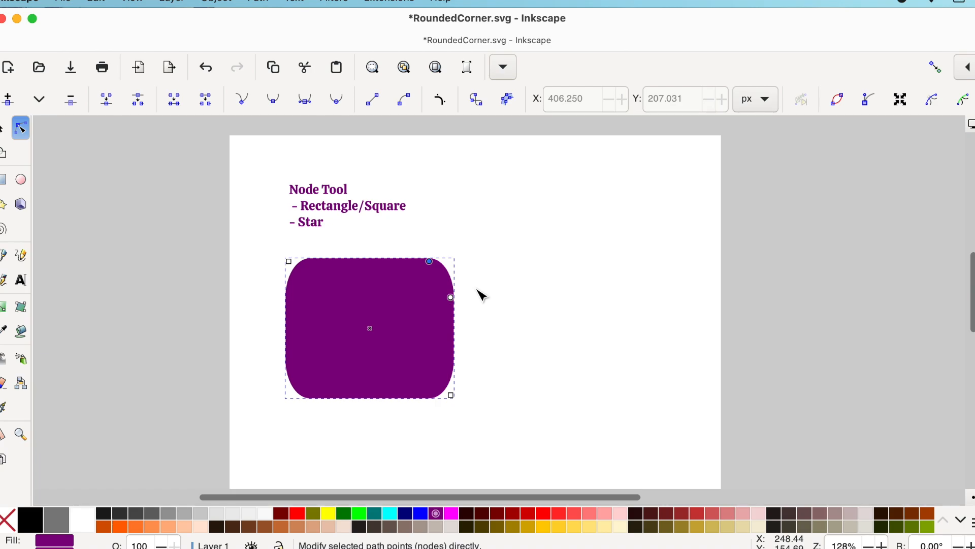
Draw a five-cornered star, about 133 by 131 px, and move it into the free space beside the rounded rectangle.
left_click(4, 207)
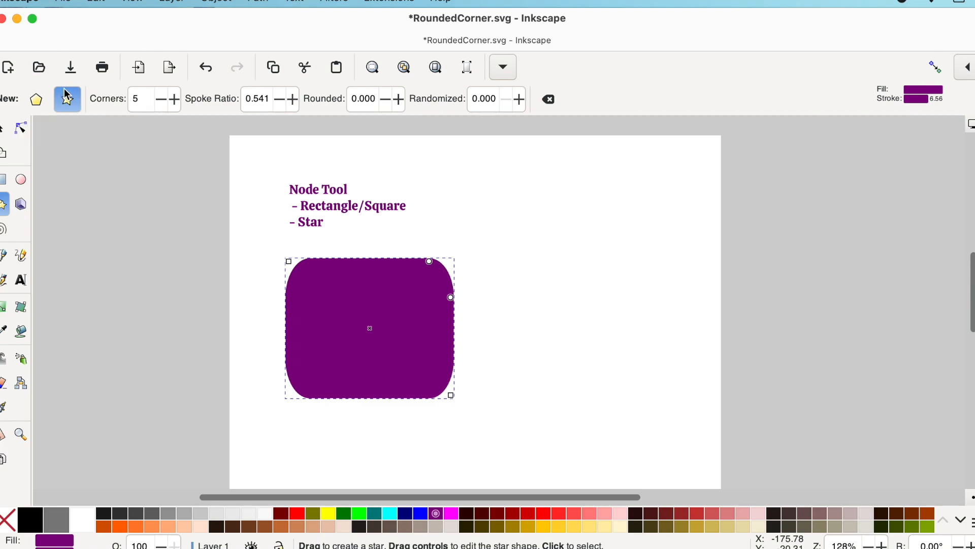
left_click_drag(520, 266, 564, 315)
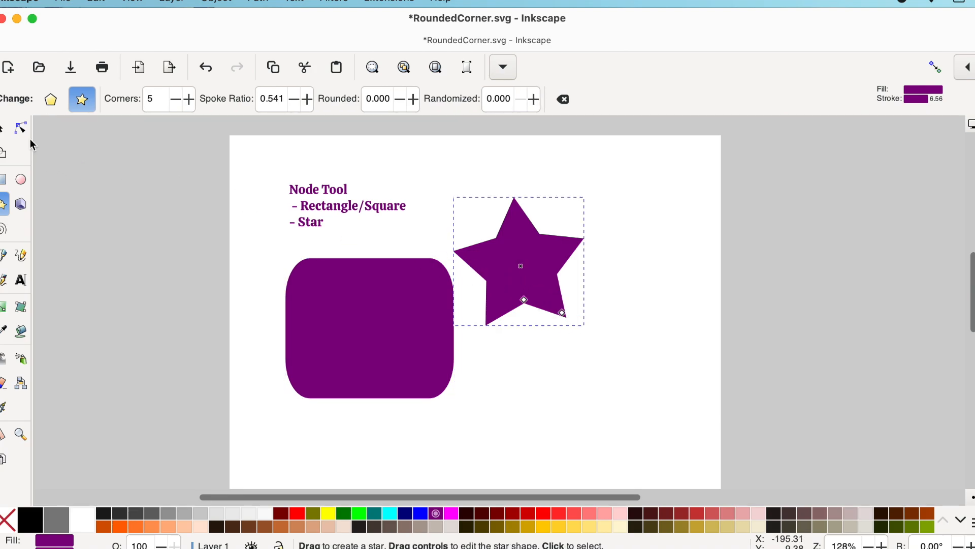
left_click(4, 128)
left_click_drag(539, 261, 589, 307)
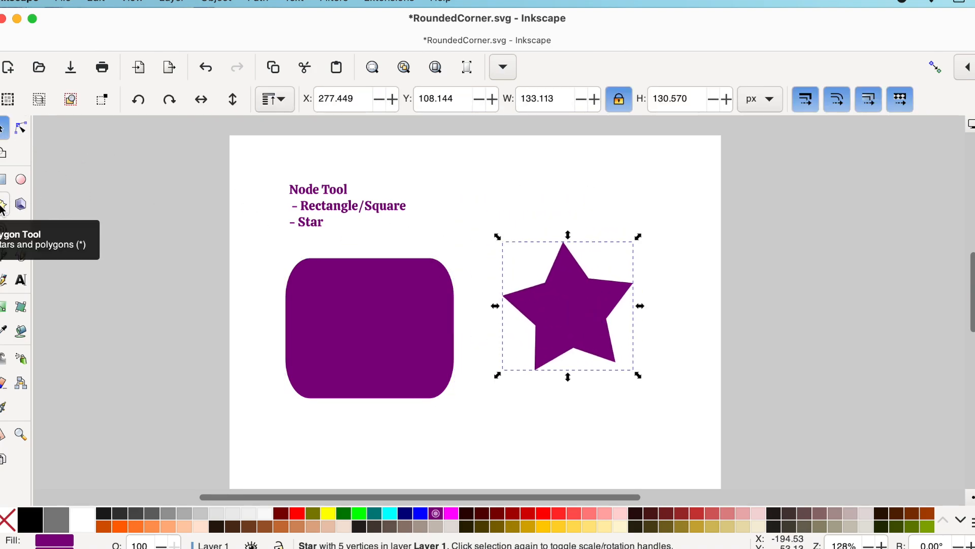
Round the star's corners by raising its Rounded value in small increments.
left_click(6, 207)
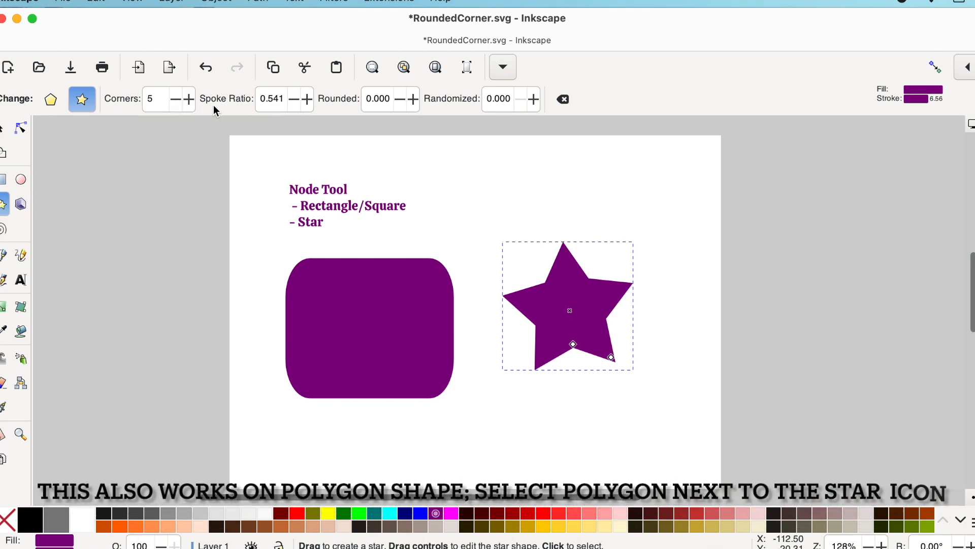
left_click(413, 98)
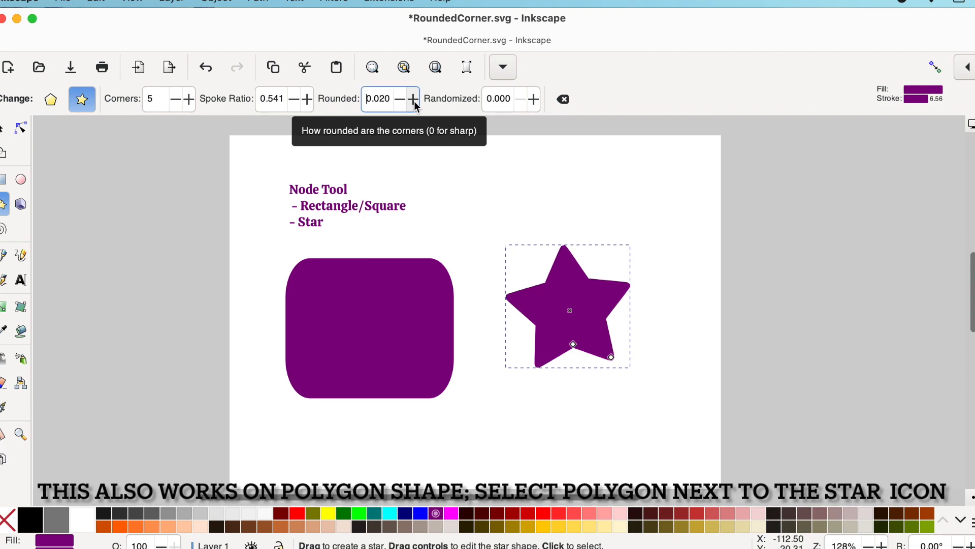
left_click(414, 100)
left_click(414, 99)
left_click(414, 100)
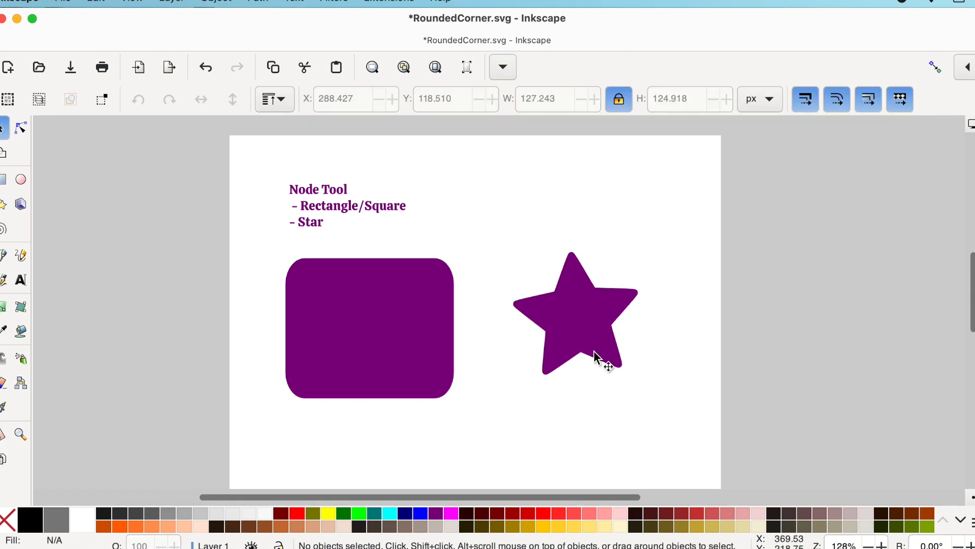
Reset the star's shape parameters to their defaults to make its corners sharp.
left_click(574, 350)
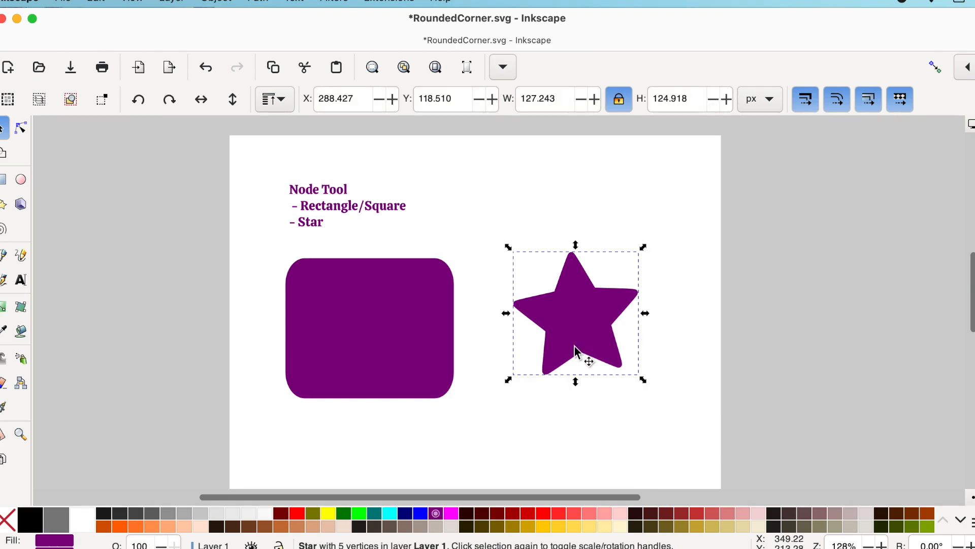
left_click(4, 205)
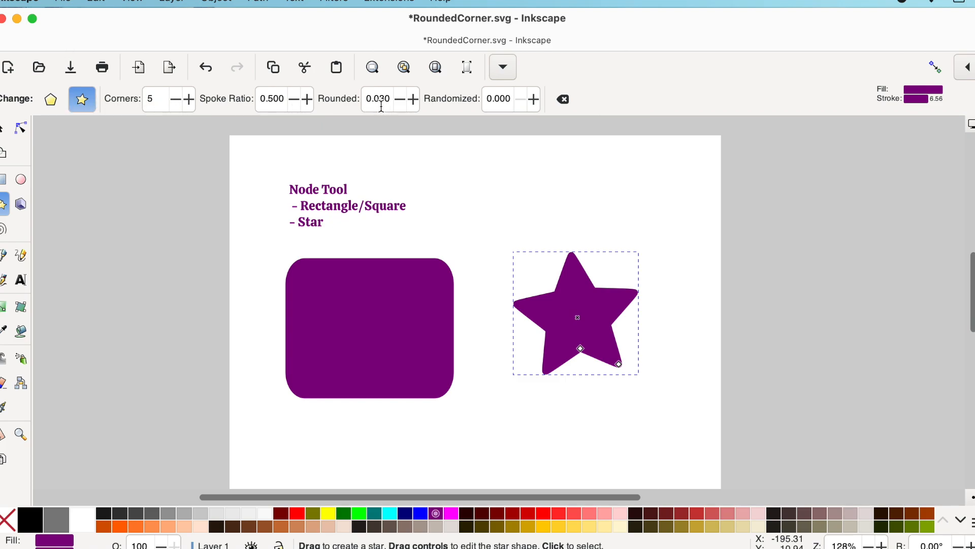
left_click(565, 101)
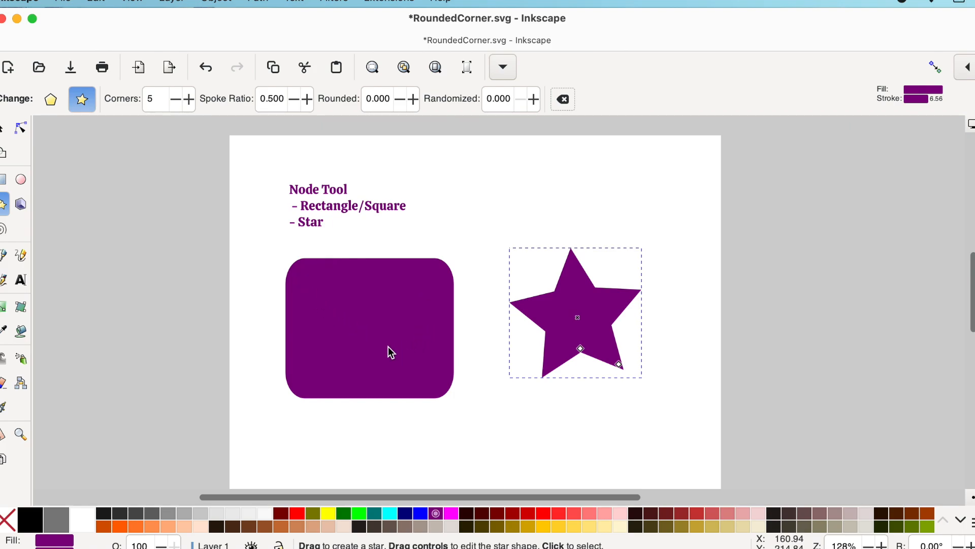
Make the rounded rectangle's corners sharp again.
left_click(3, 182)
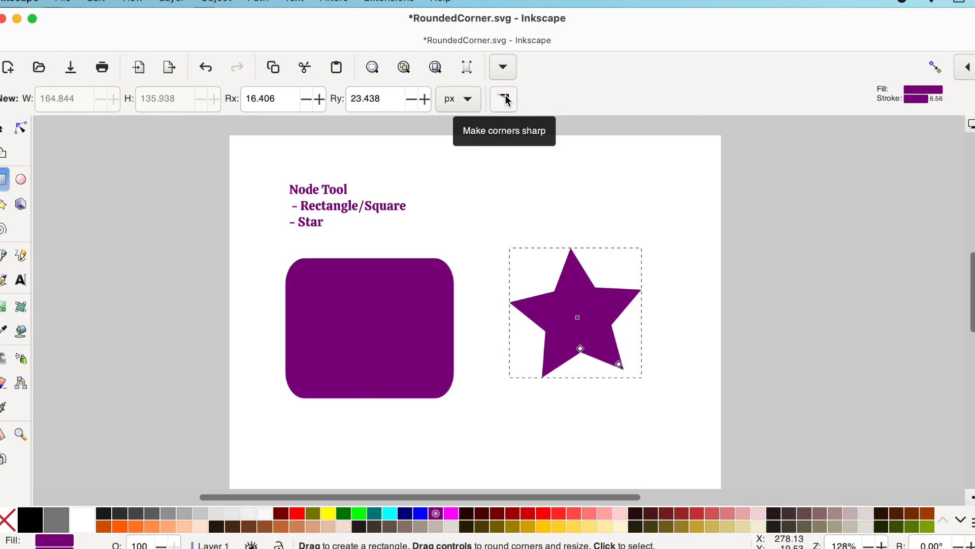
left_click(358, 328)
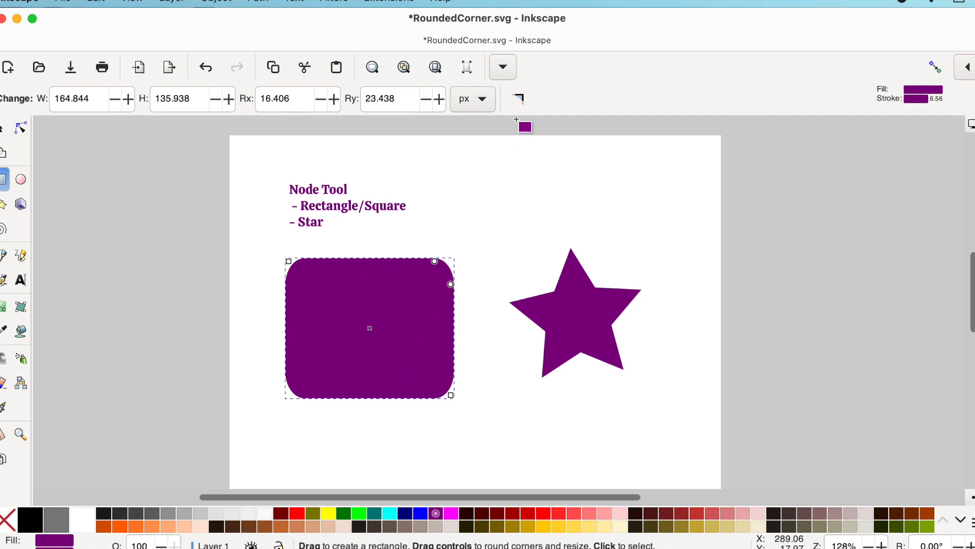
left_click(518, 103)
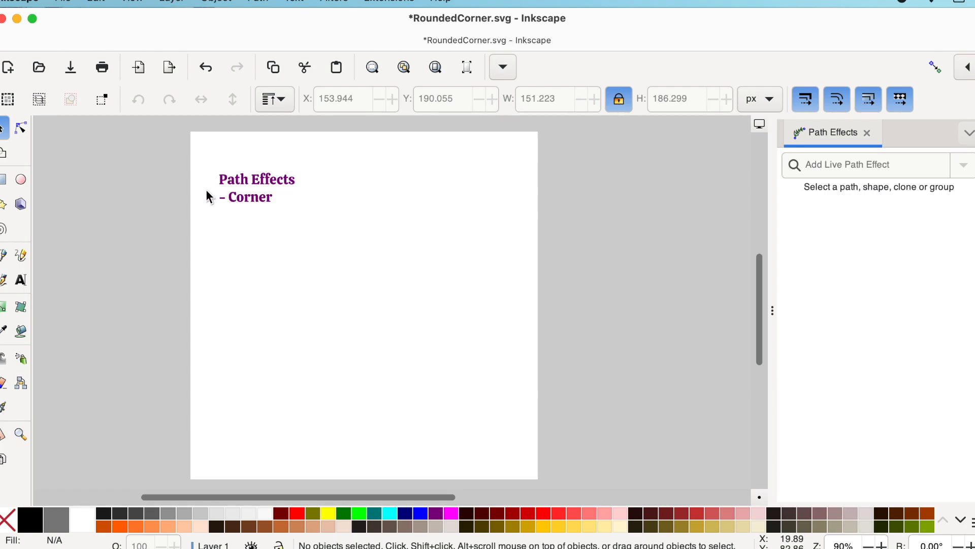
Draw a five-pointed star about 171 px across below the Path Effects text and position it upright in the page's lower half.
left_click(3, 204)
left_click_drag(325, 274, 369, 317)
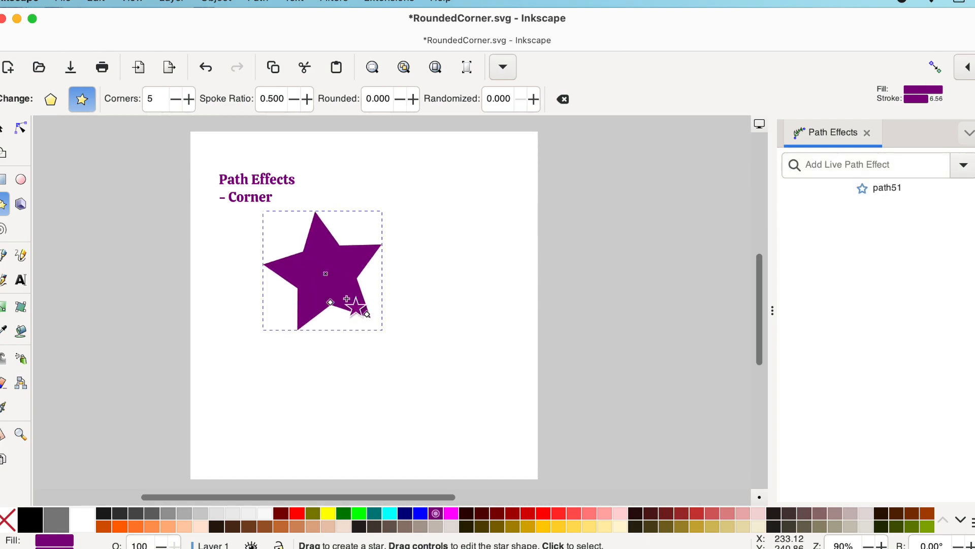
left_click(2, 131)
left_click_drag(341, 268, 376, 344)
left_click(377, 350)
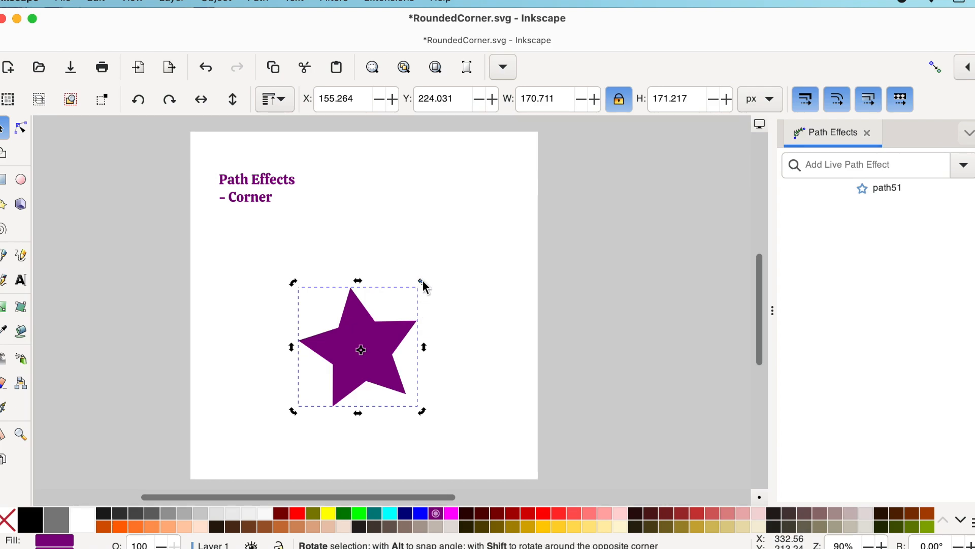
left_click_drag(423, 281, 426, 293)
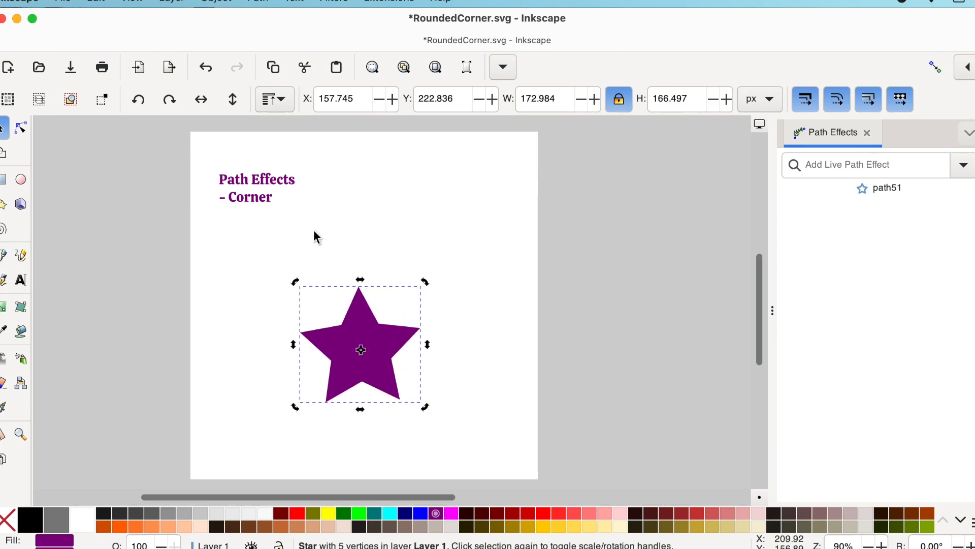
Draw a circle with a radius of about 49 px and center it over the star's upper point.
left_click(20, 178)
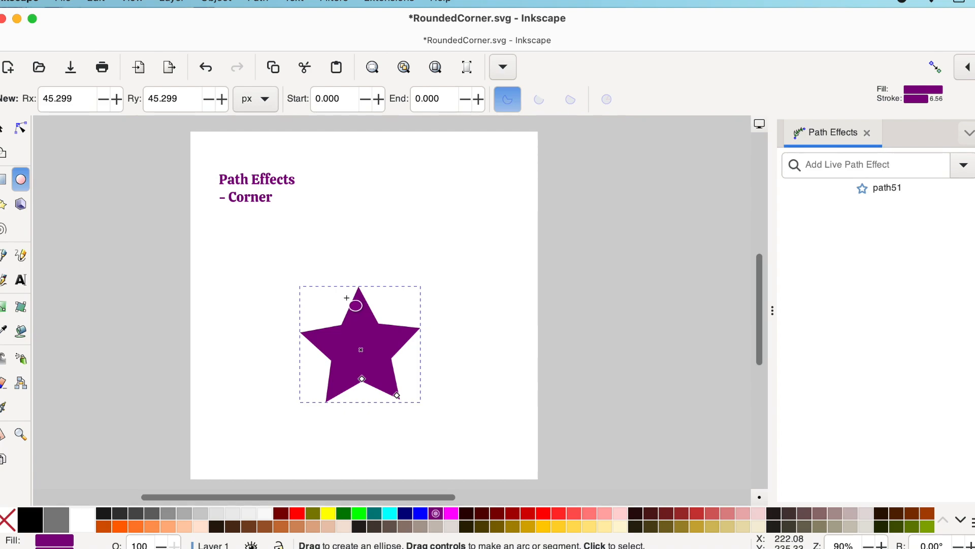
left_click_drag(337, 265, 411, 344)
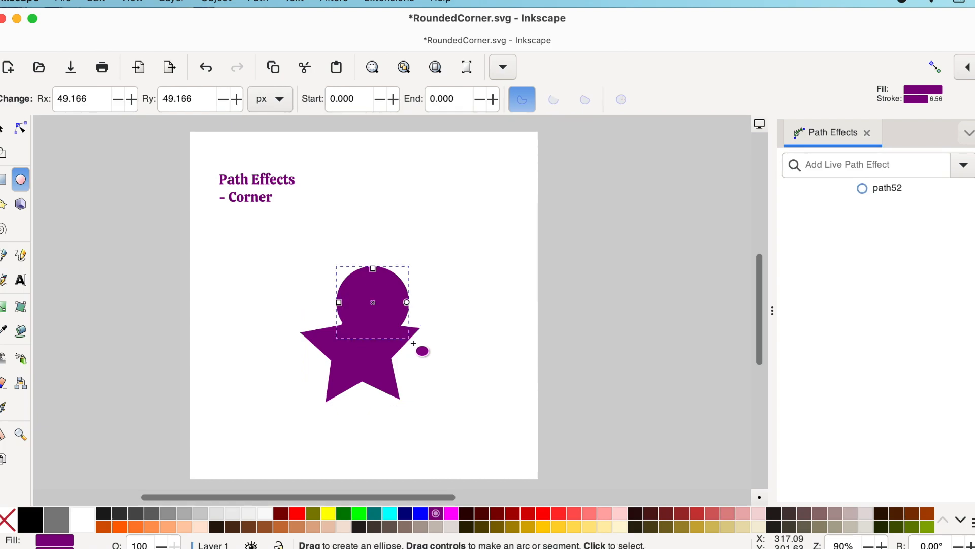
left_click(3, 127)
left_click_drag(375, 302, 360, 295)
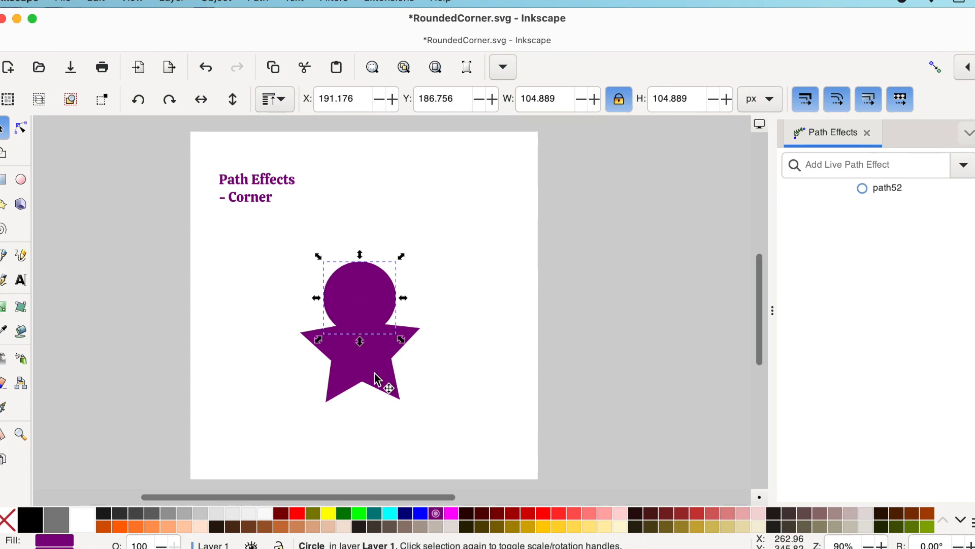
Select the circle and the star and merge them into one path with Union.
left_click_drag(263, 243, 480, 447)
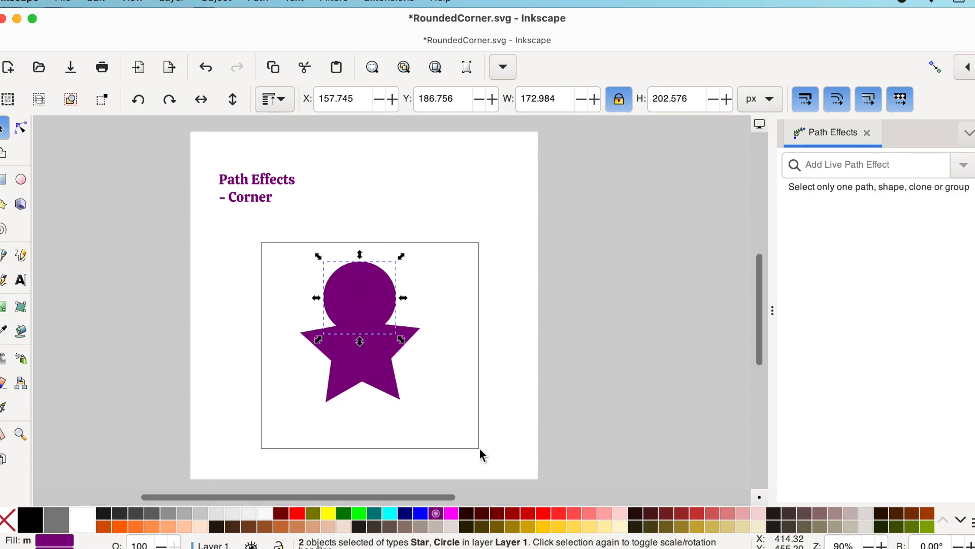
left_click(269, 2)
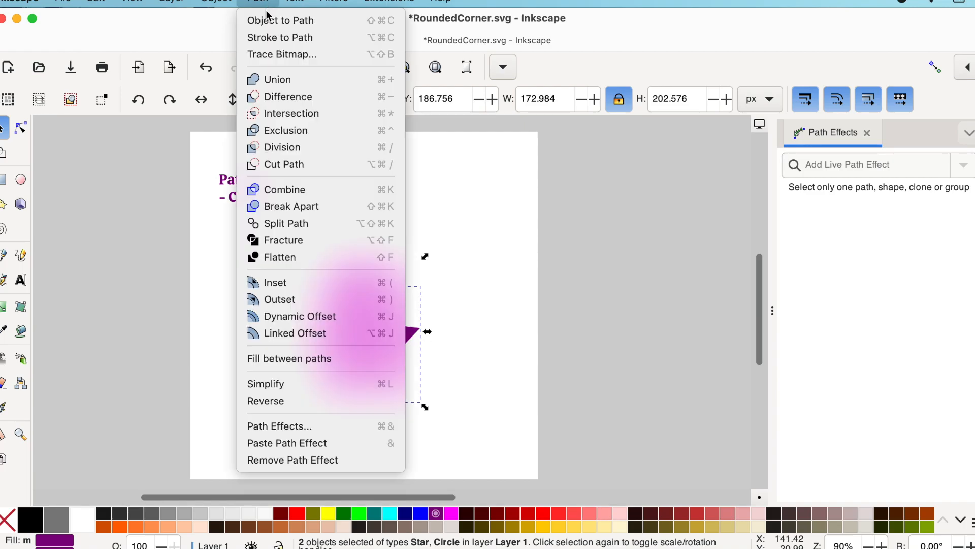
left_click(290, 81)
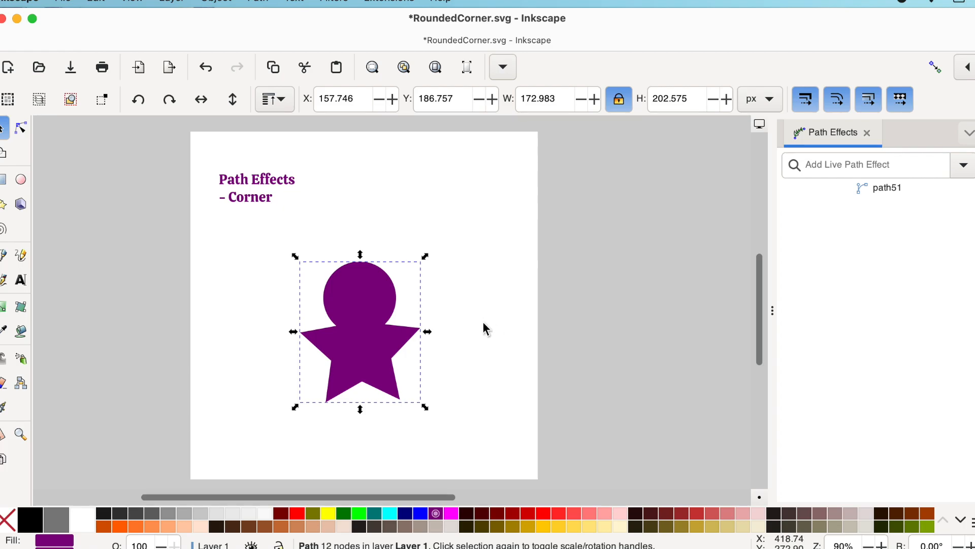
Apply the Corners live path effect to the merged shape.
left_click(254, 2)
left_click(278, 425)
left_click(964, 166)
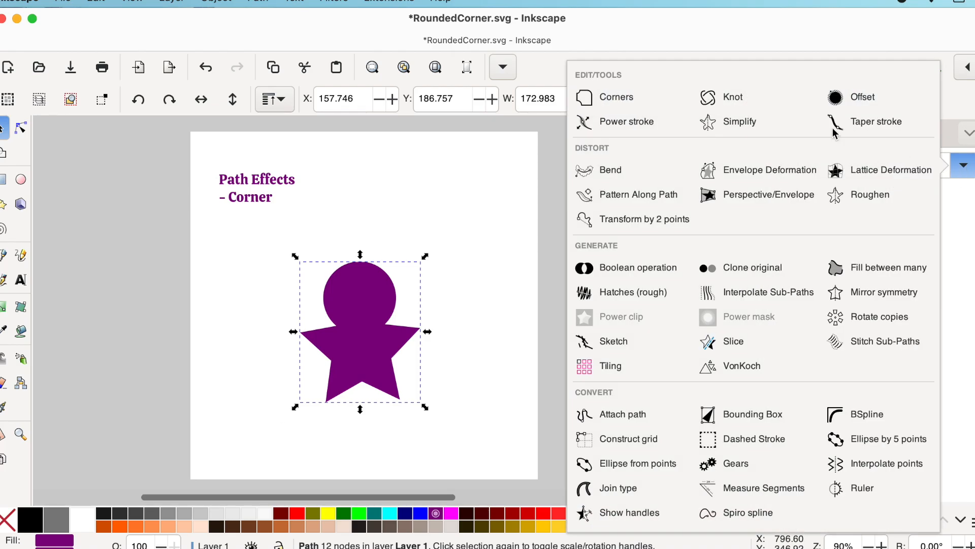
left_click(633, 98)
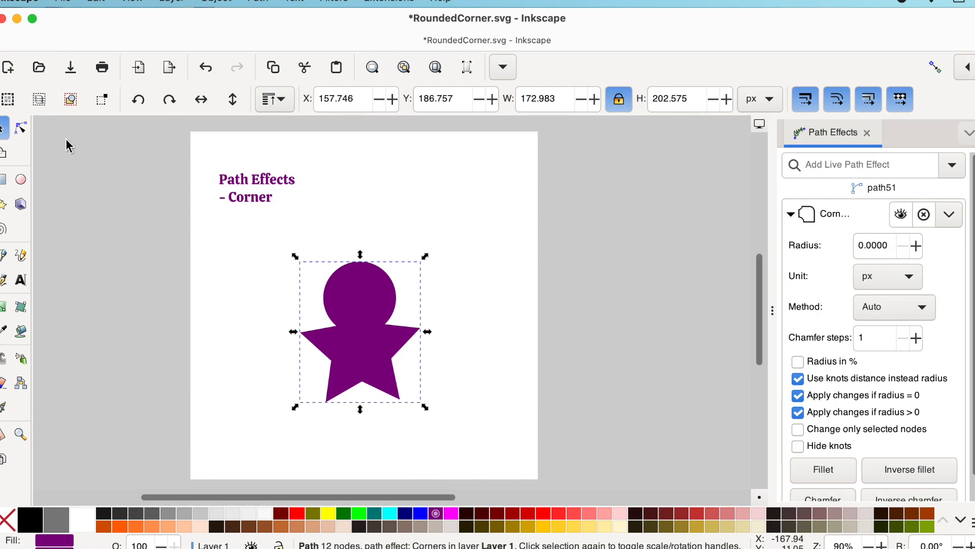
Round the tip of the shape's right arm with its on-canvas fillet knot, and undo that rounding.
left_click(21, 130)
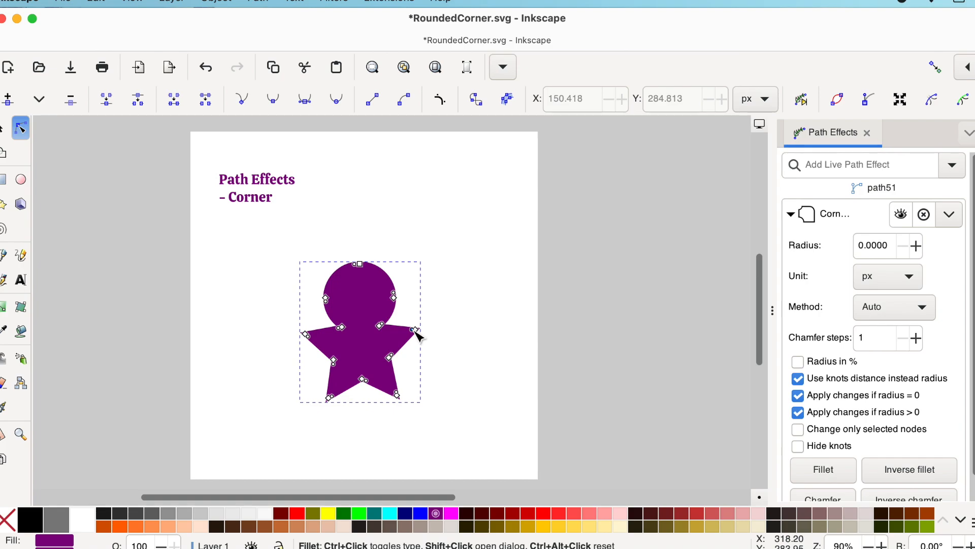
left_click_drag(415, 335, 404, 324)
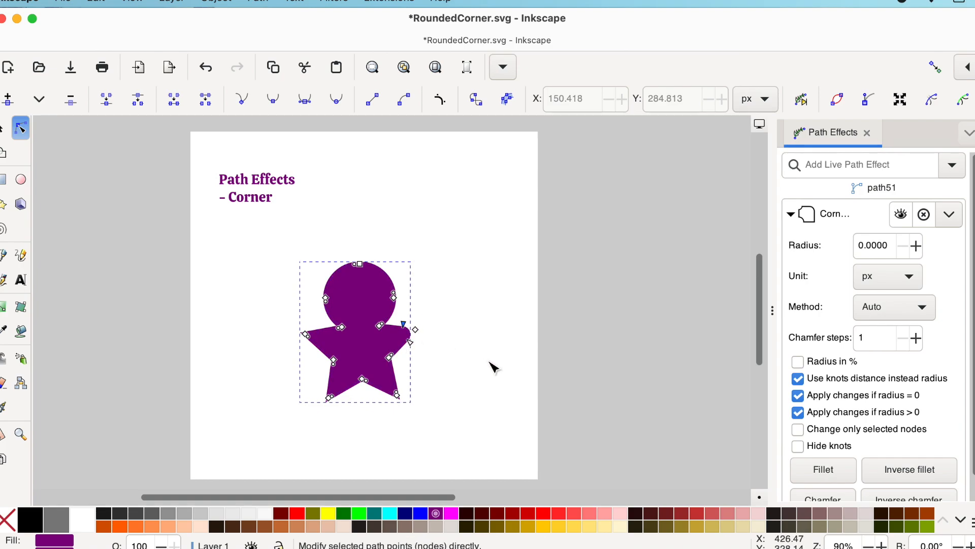
left_click(206, 67)
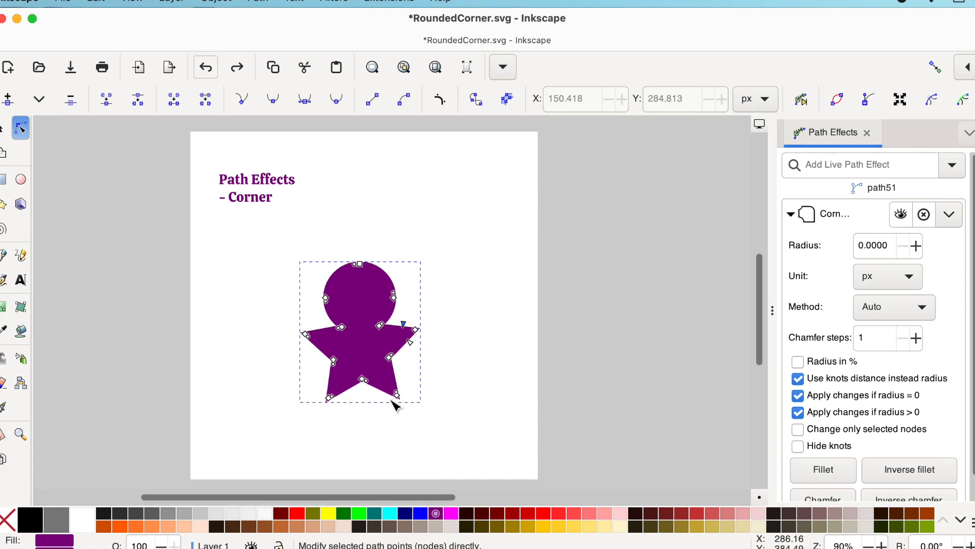
left_click(418, 331)
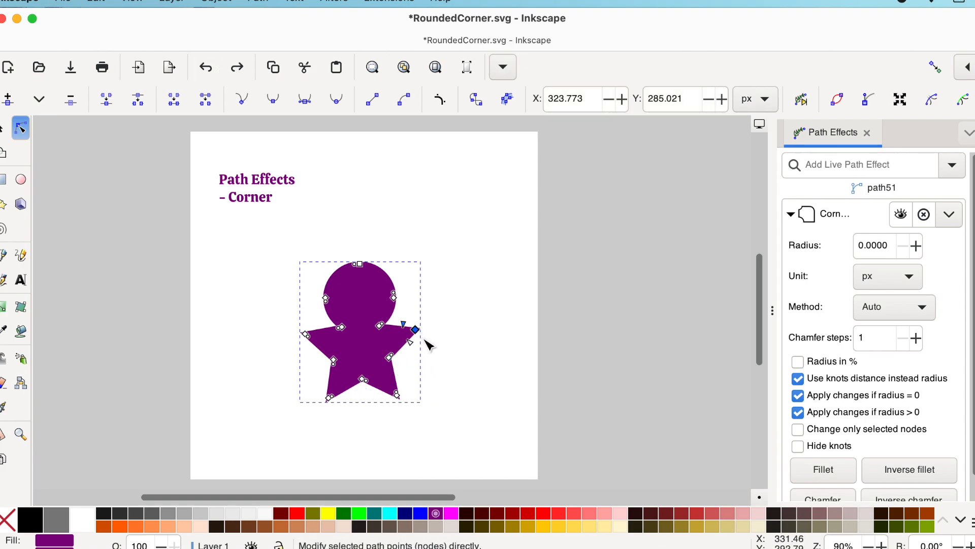
left_click(411, 396, "shift")
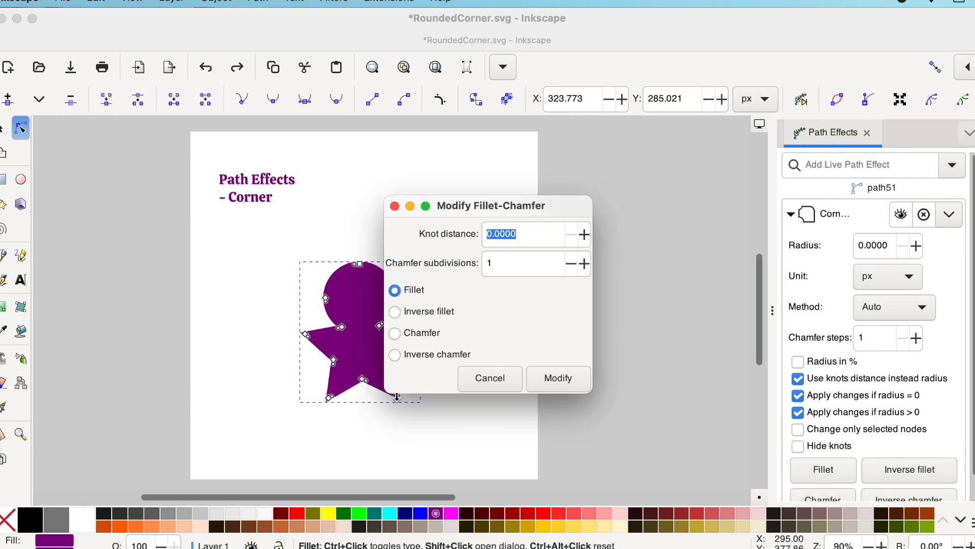
left_click(481, 380)
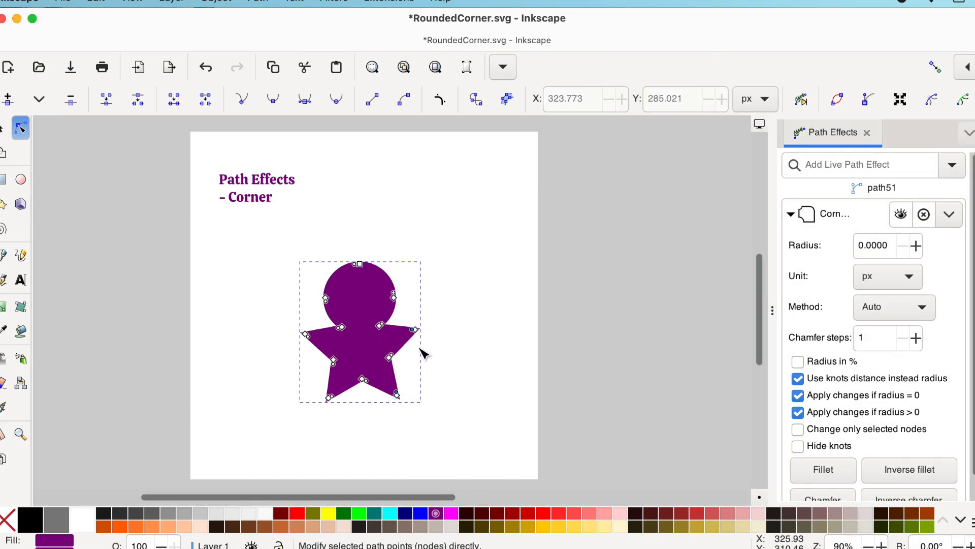
Select the right arm and right leg tips, round both together with a fillet knot, and undo it.
left_click(415, 330)
left_click(398, 400, "shift")
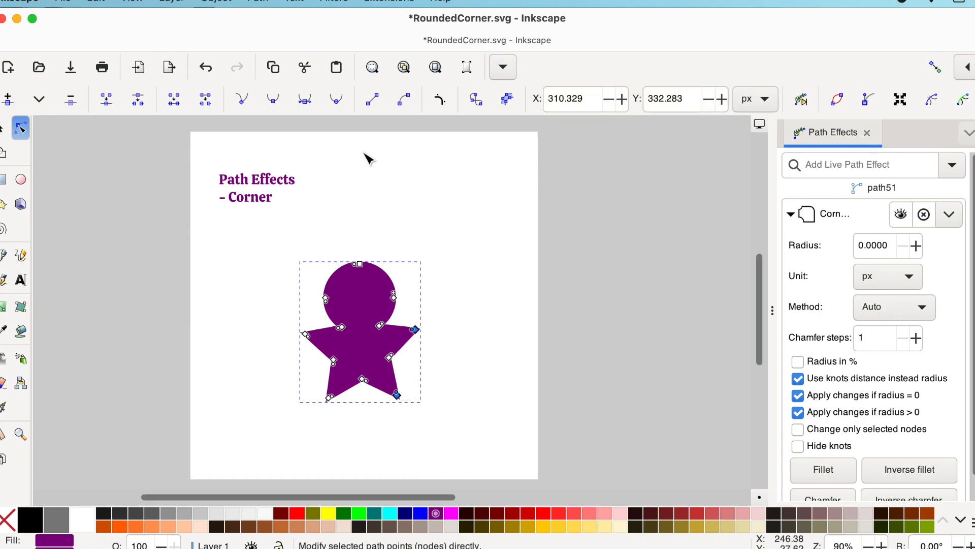
left_click_drag(415, 330, 401, 324)
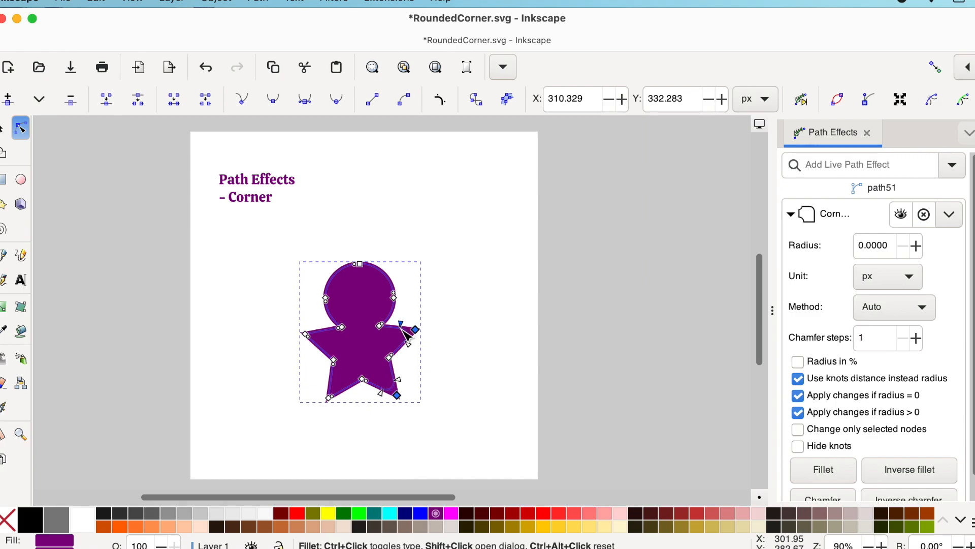
left_click(467, 344)
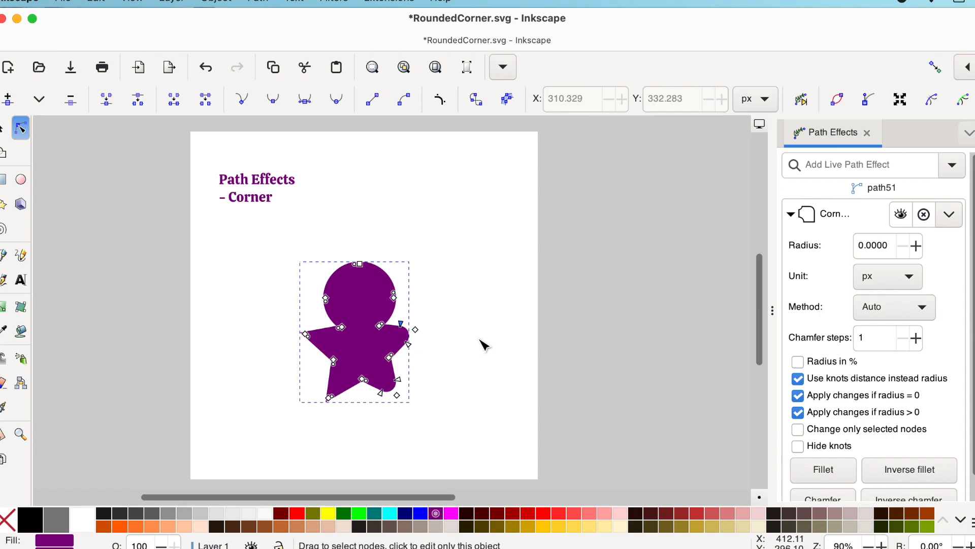
left_click(207, 70)
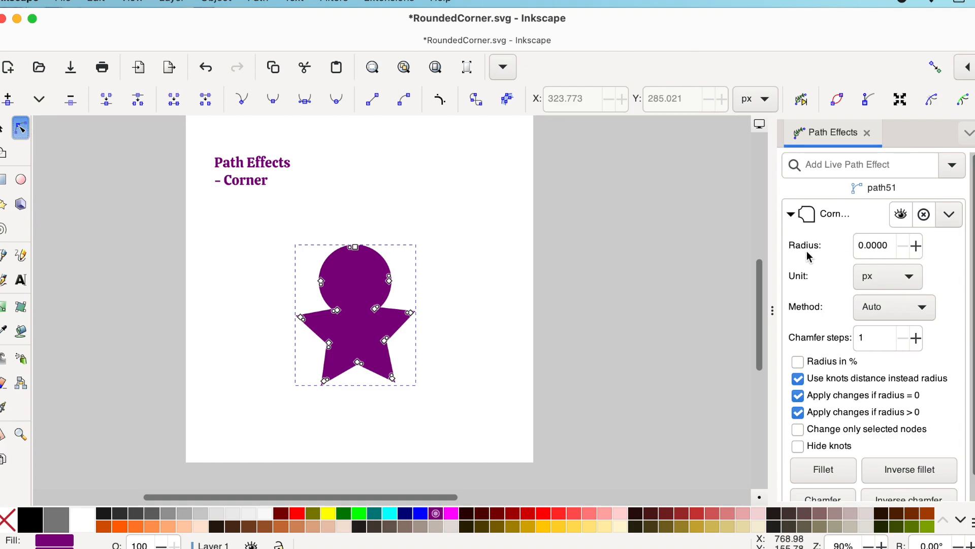
Round all the shape's corners by raising the Corners effect's radius to 10 px.
left_click(916, 247)
left_click(916, 247)
left_click(917, 246)
left_click(917, 247)
left_click(916, 247)
left_click(917, 247)
left_click(917, 247)
left_click(916, 247)
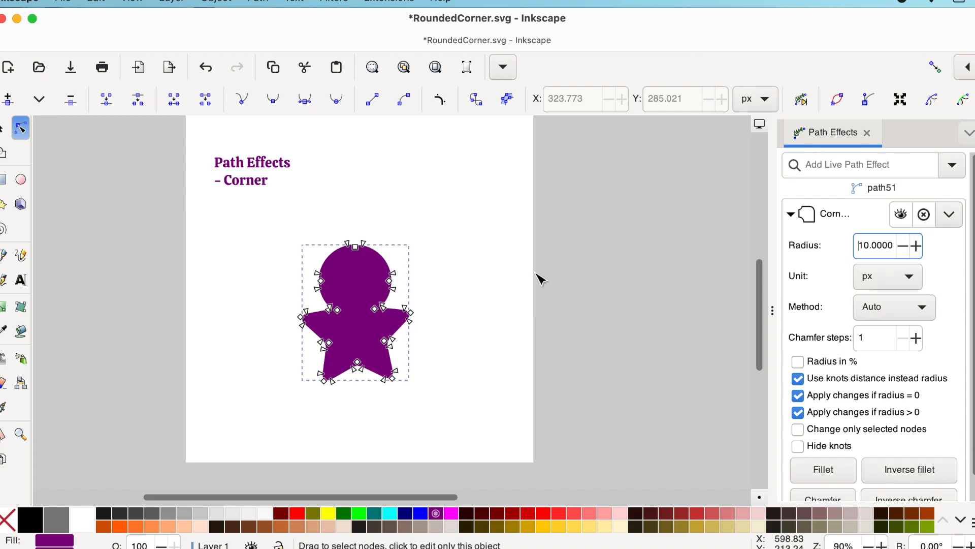
left_click(486, 301)
left_click(388, 322)
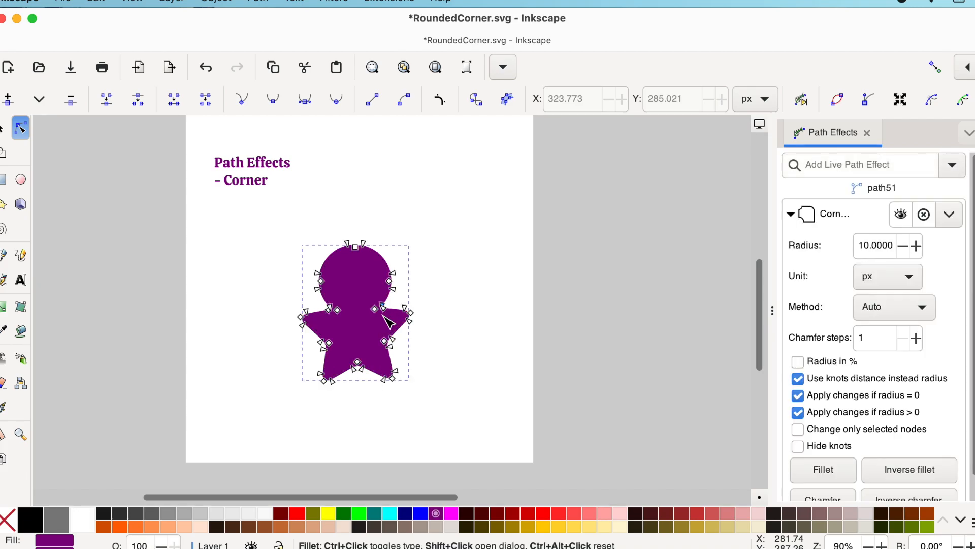
Lower the Corners effect's radius to 0 px to make all corners sharp.
left_click(905, 248)
left_click(905, 248)
left_click(906, 248)
left_click(905, 248)
left_click(906, 248)
left_click(905, 248)
left_click(905, 248)
left_click(905, 247)
left_click(905, 248)
left_click(905, 248)
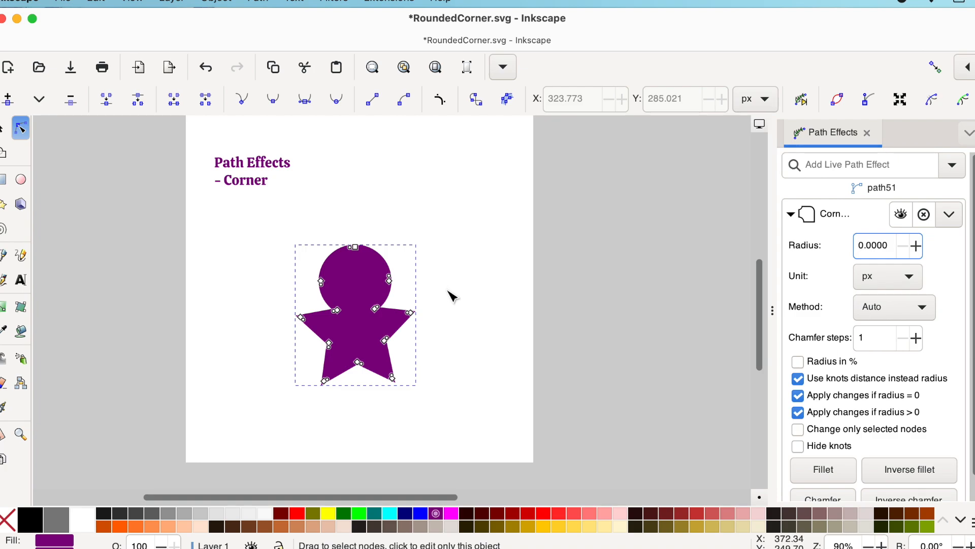
Restrict the Corners effect to selected nodes and round only the right arm's tip by raising the radius to 11 px.
left_click(798, 431)
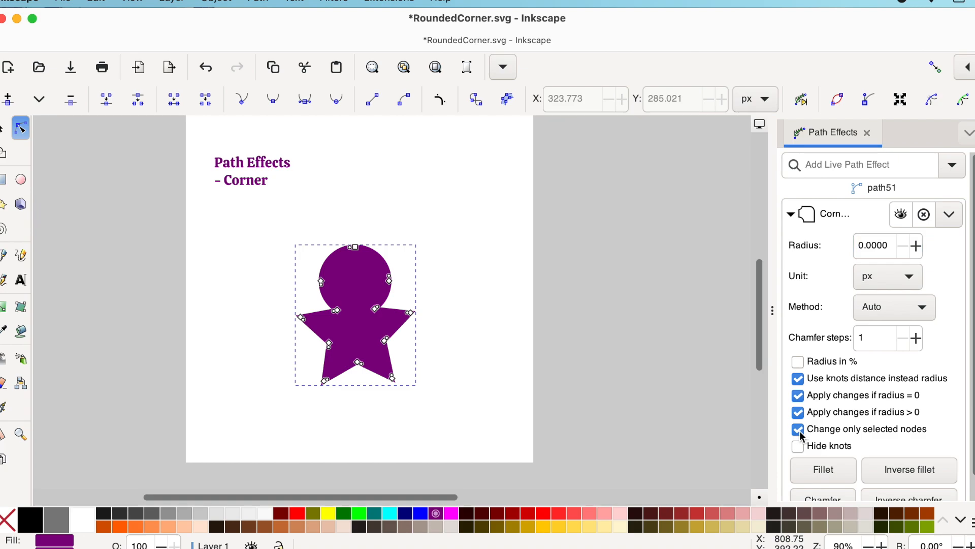
left_click(413, 315)
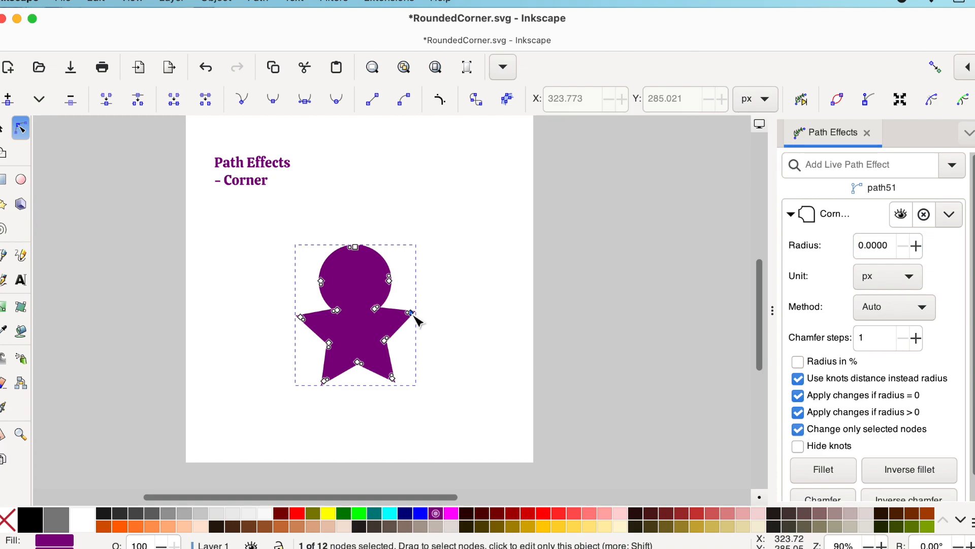
left_click(918, 248)
left_click(918, 248)
left_click(917, 247)
left_click(917, 247)
left_click(917, 247)
left_click(917, 247)
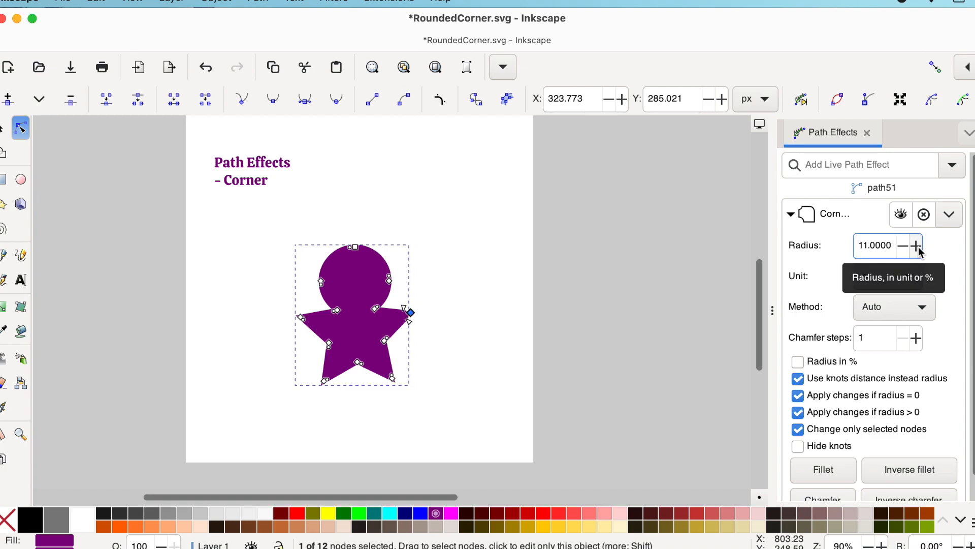
left_click(917, 246)
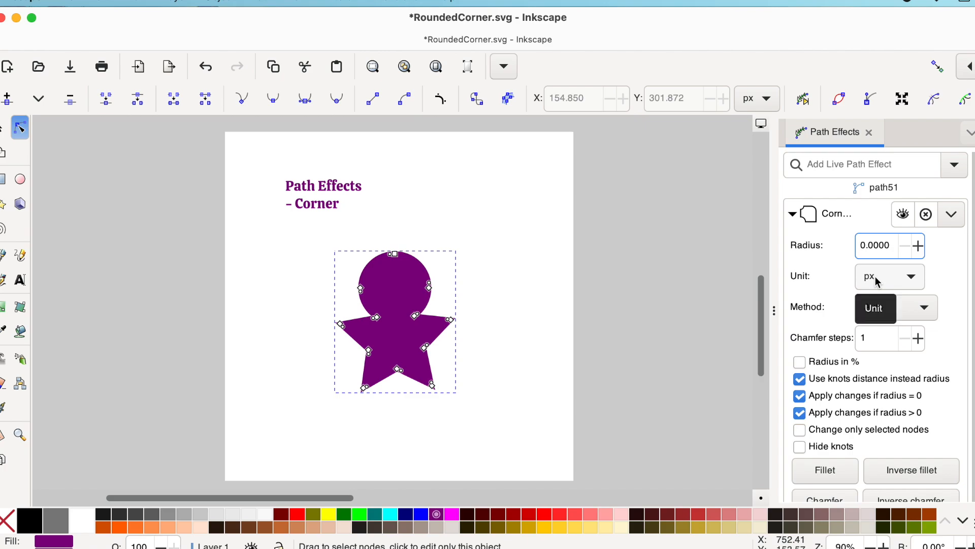
Set the Corners effect's radius to 9 px for all corners, apply the Fillet style, and deselect the shape.
scroll(874, 283, "down", 1)
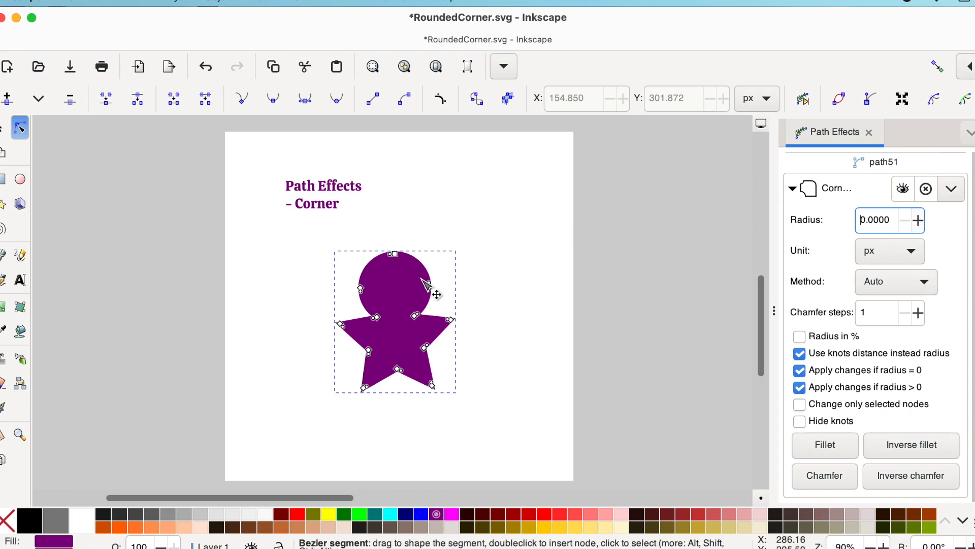
left_click(918, 220)
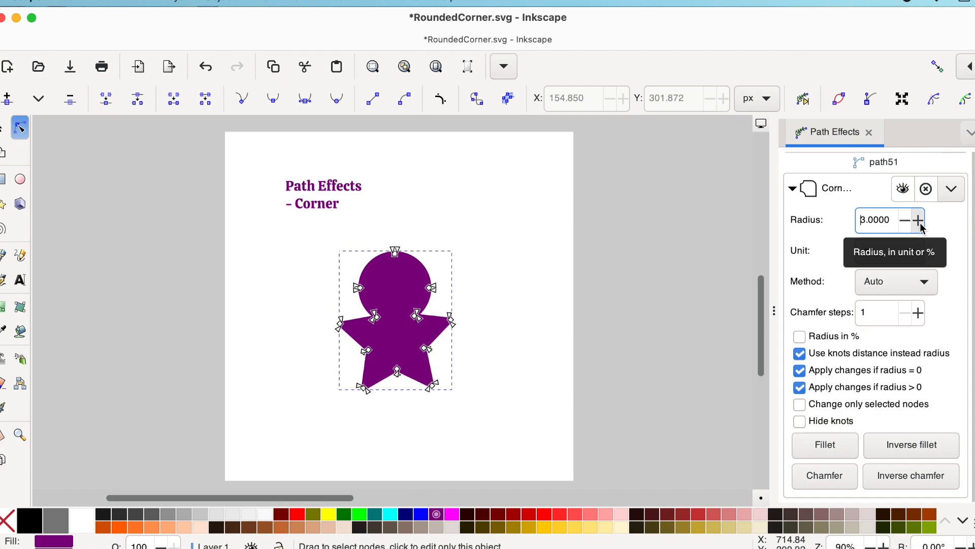
left_click(919, 220)
left_click(918, 220)
left_click(824, 451)
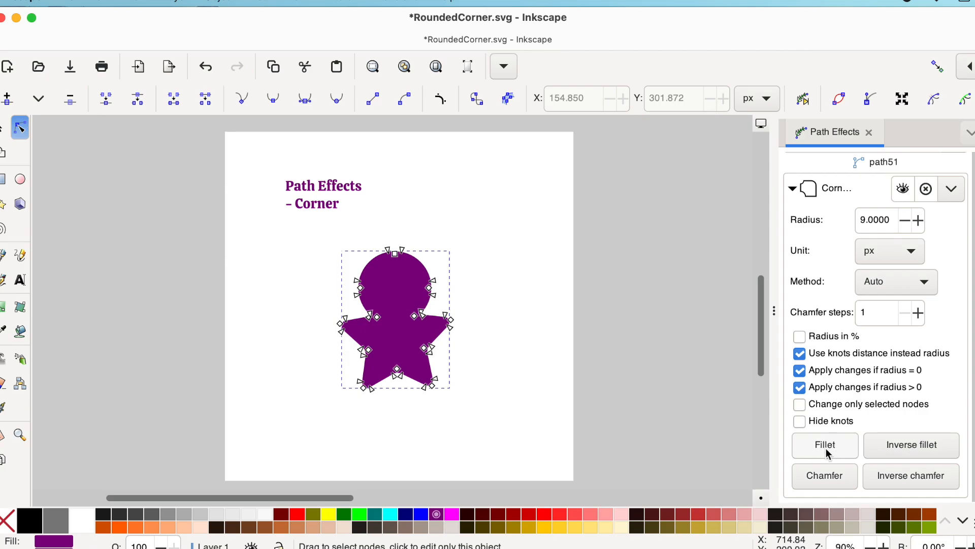
left_click(514, 392)
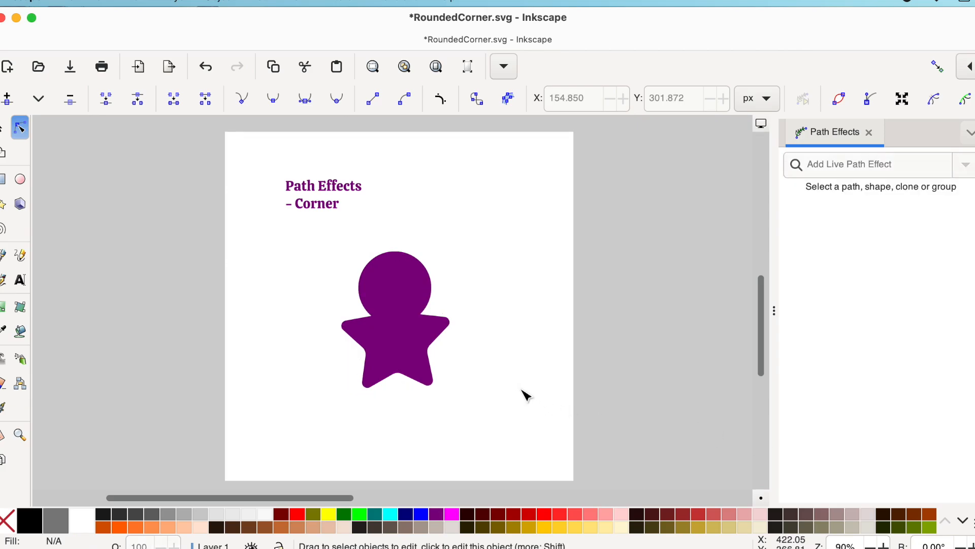
Select the merged circle-and-star shape and apply the Inverse fillet style to all its corners.
left_click(427, 360)
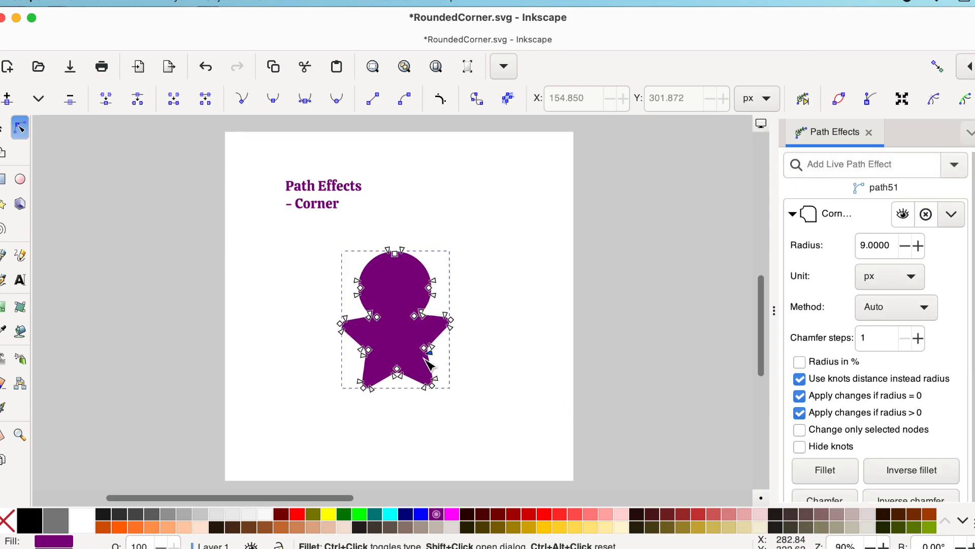
scroll(915, 424, "down", 1)
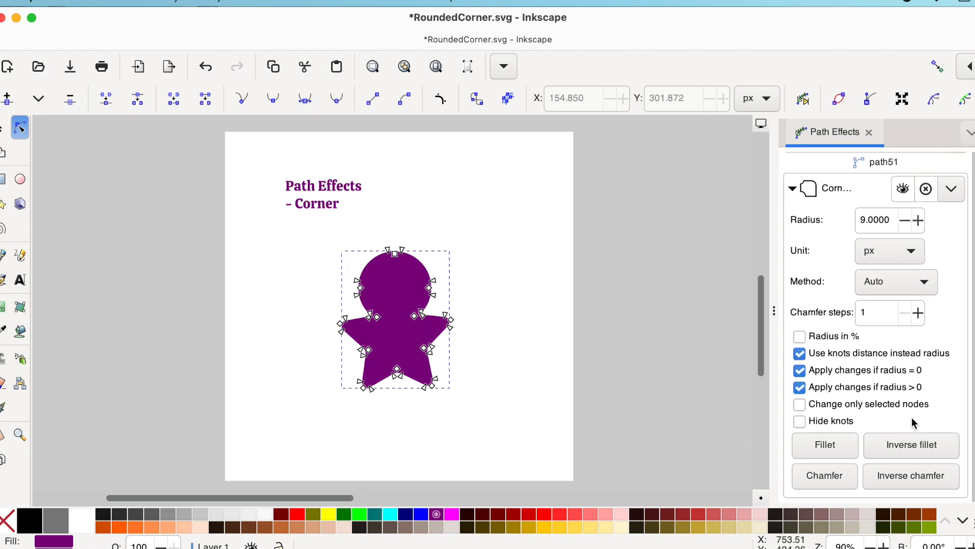
left_click(897, 446)
left_click(489, 340)
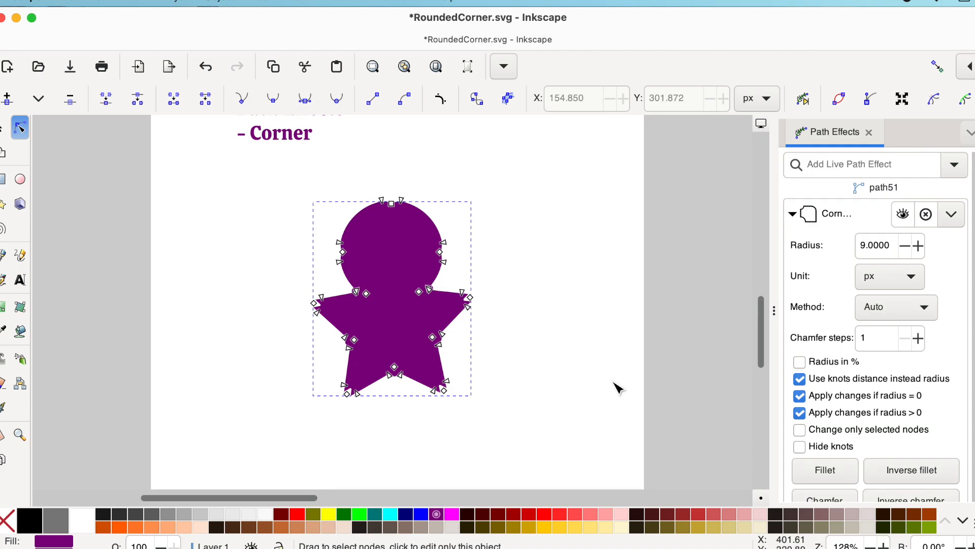
key("plus")
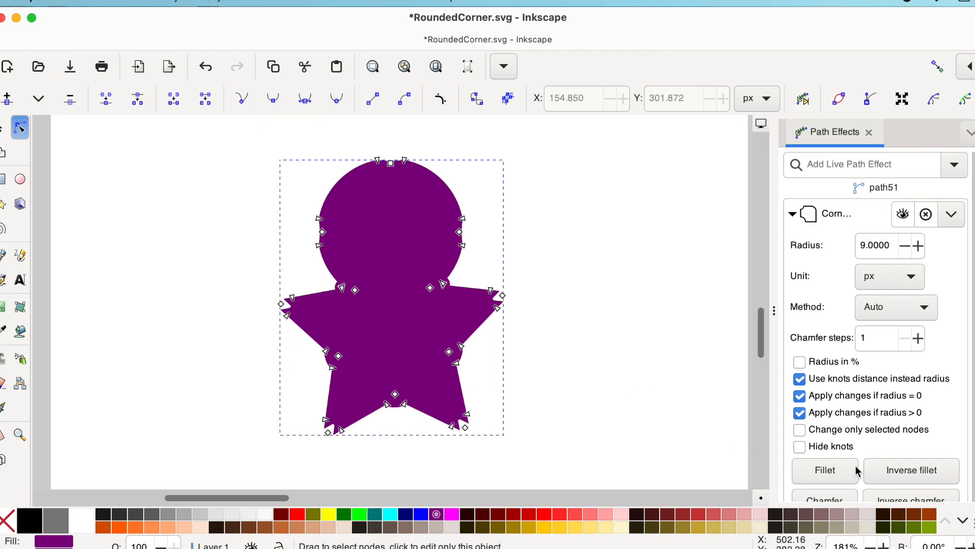
Change all corners of the shape back to the Fillet style and deselect it.
scroll(890, 444, "down", 1)
left_click(842, 448)
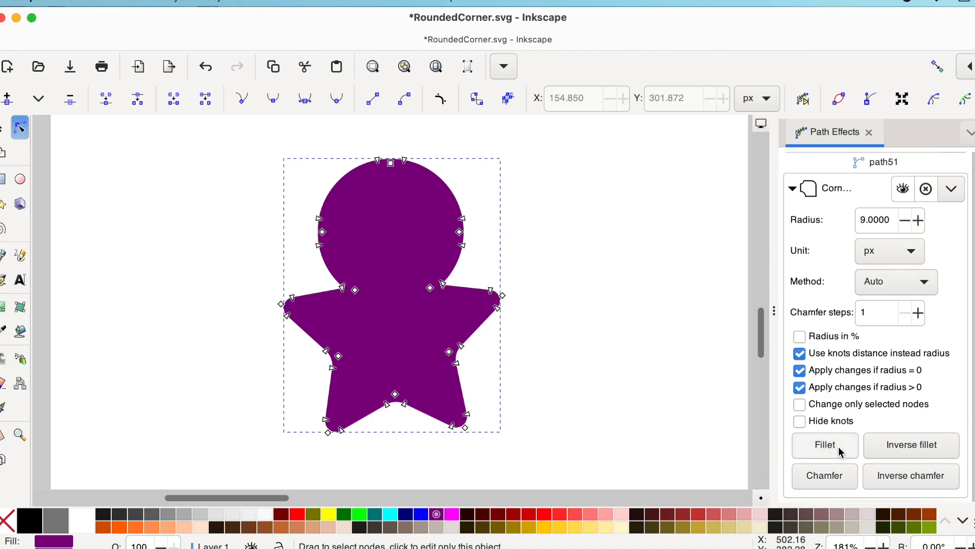
left_click(588, 371)
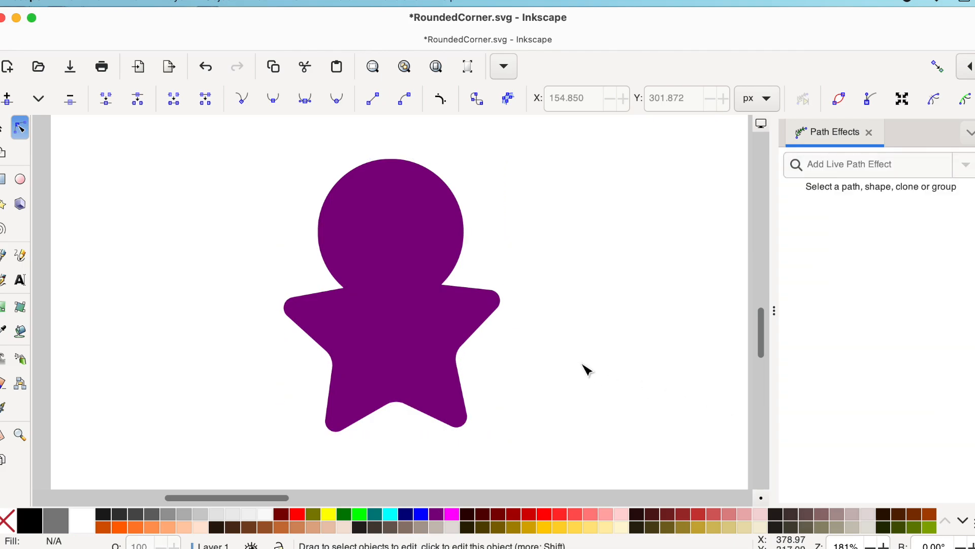
Apply the Chamfer style to all corners of the merged shape and deselect it.
left_click(464, 326)
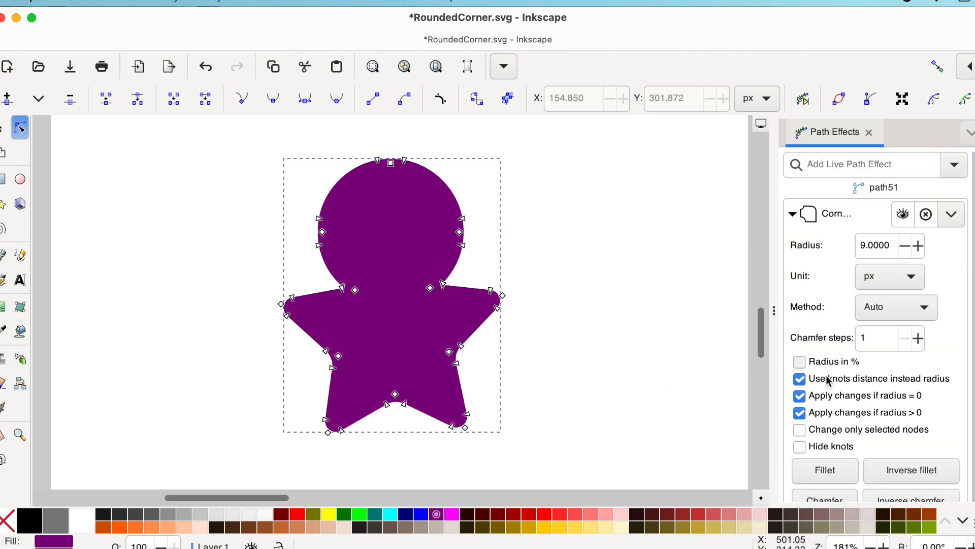
scroll(827, 380, "down", 1)
left_click(833, 482)
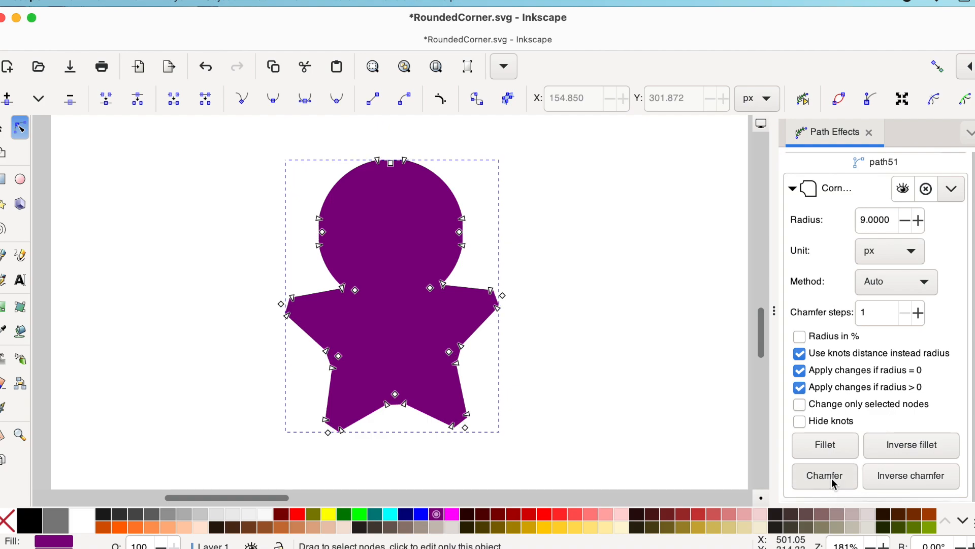
left_click(590, 327)
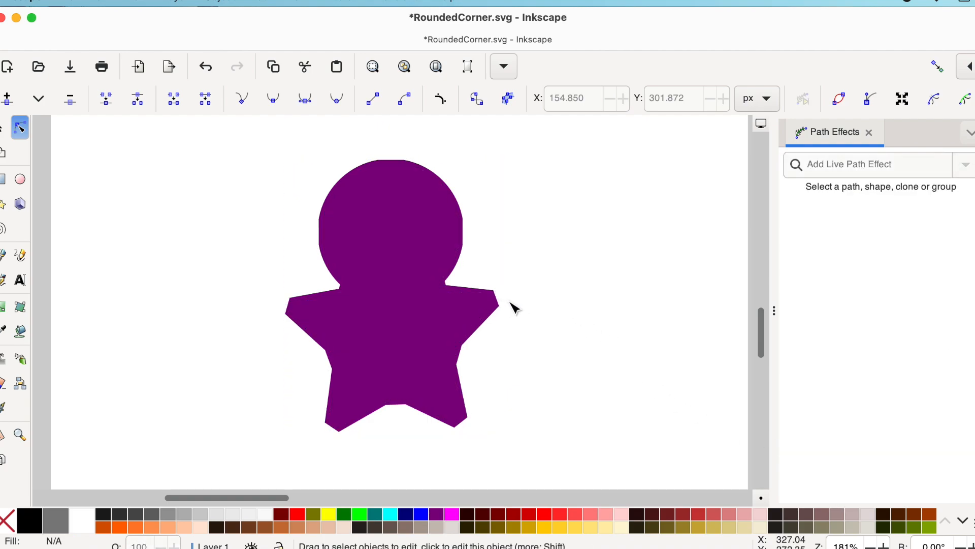
Set the Corners effect's chamfer steps to 2 for the merged shape and deselect it.
left_click(475, 325)
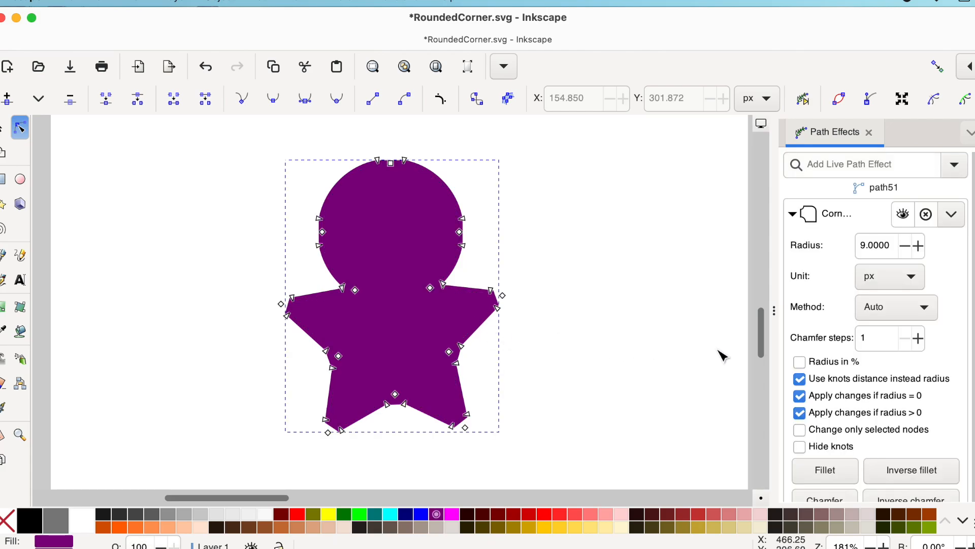
left_click(919, 342)
left_click(534, 316)
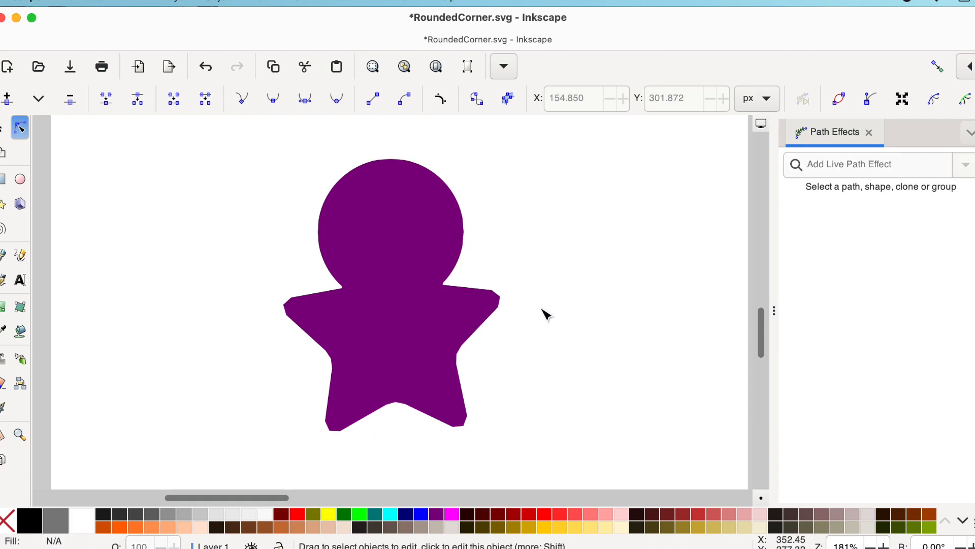
Apply the Inverse chamfer style to all corners of the merged shape and deselect it.
left_click(496, 308)
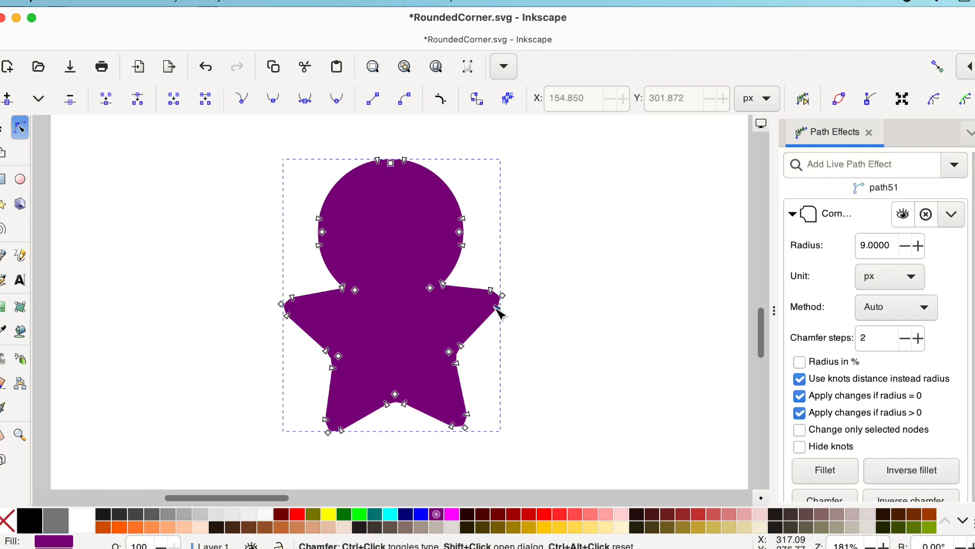
scroll(904, 431, "down", 2)
left_click(907, 471)
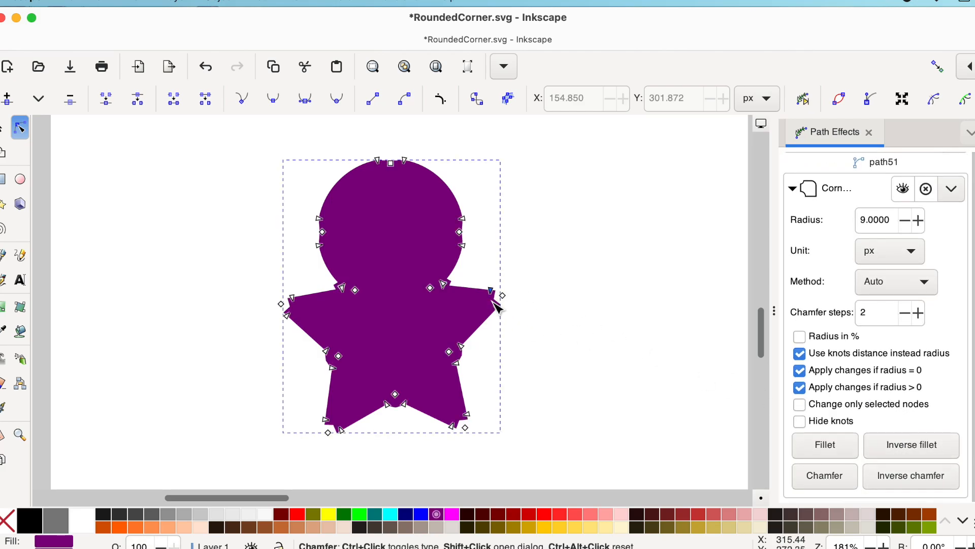
left_click(567, 323)
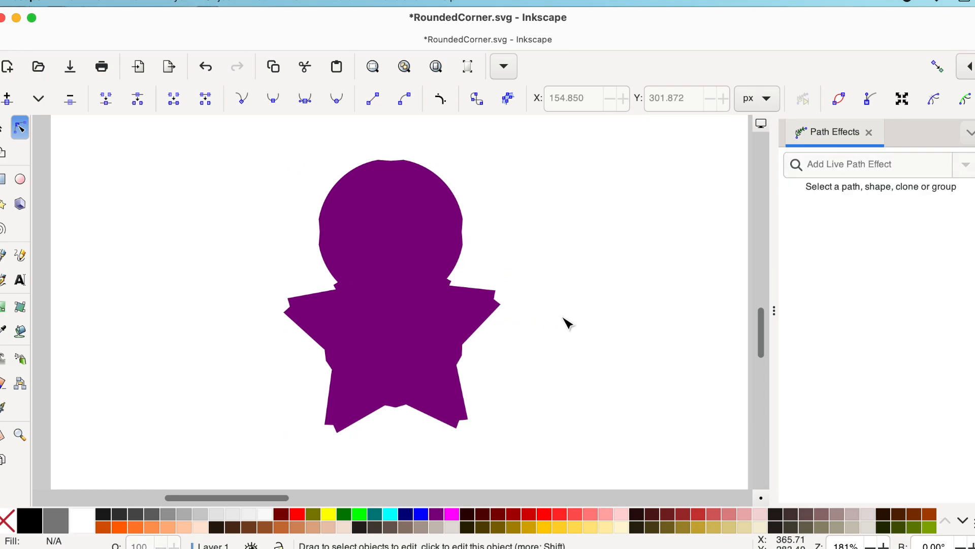
Switch all corners of the merged shape to the Fillet style and deselect it.
left_click(493, 322)
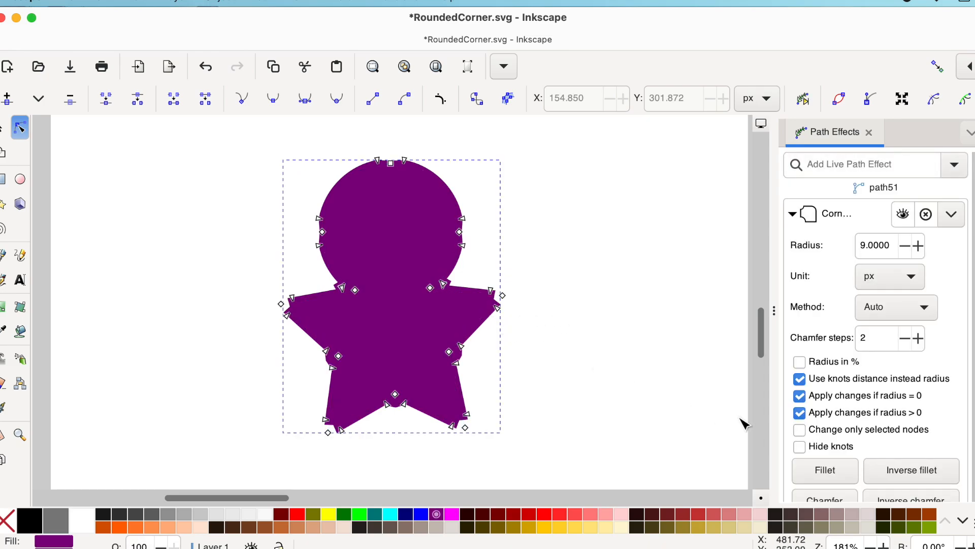
scroll(837, 489, "down", 1)
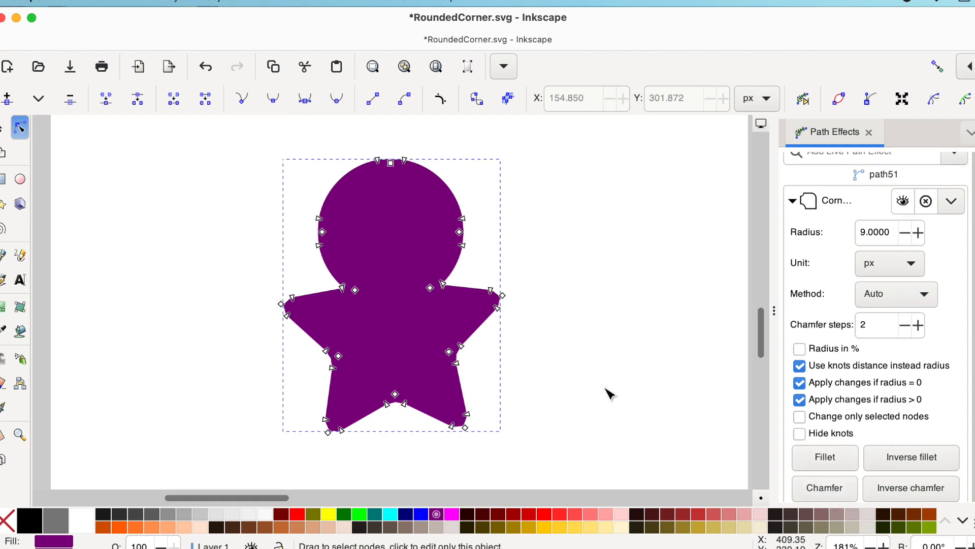
left_click(826, 457)
left_click(578, 356)
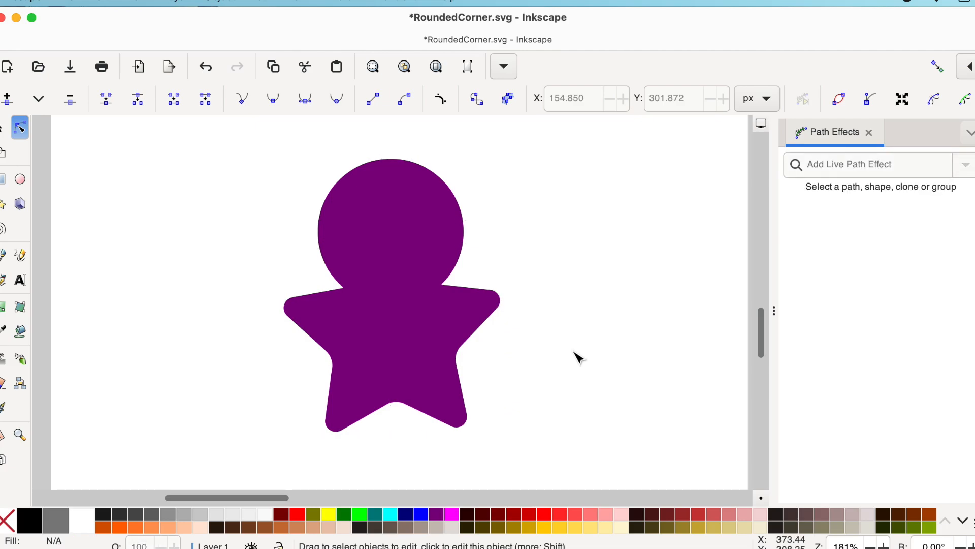
Delete the Corners path effect from the merged shape and deselect the shape.
left_click(477, 330)
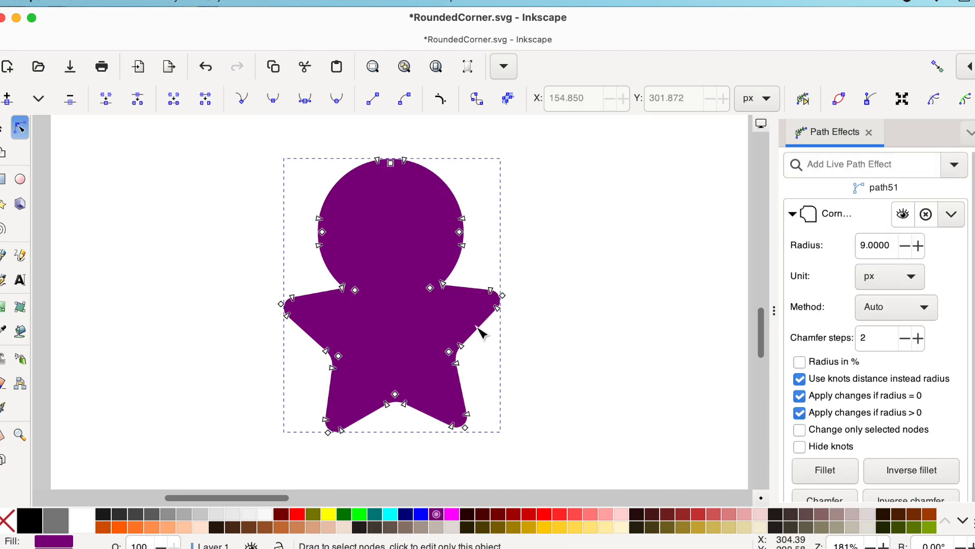
left_click(927, 215)
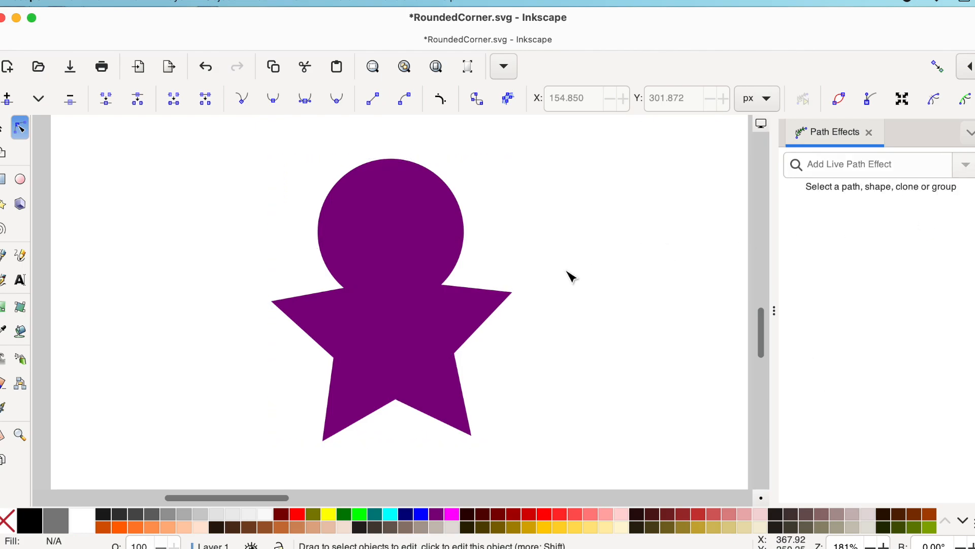
key("5")
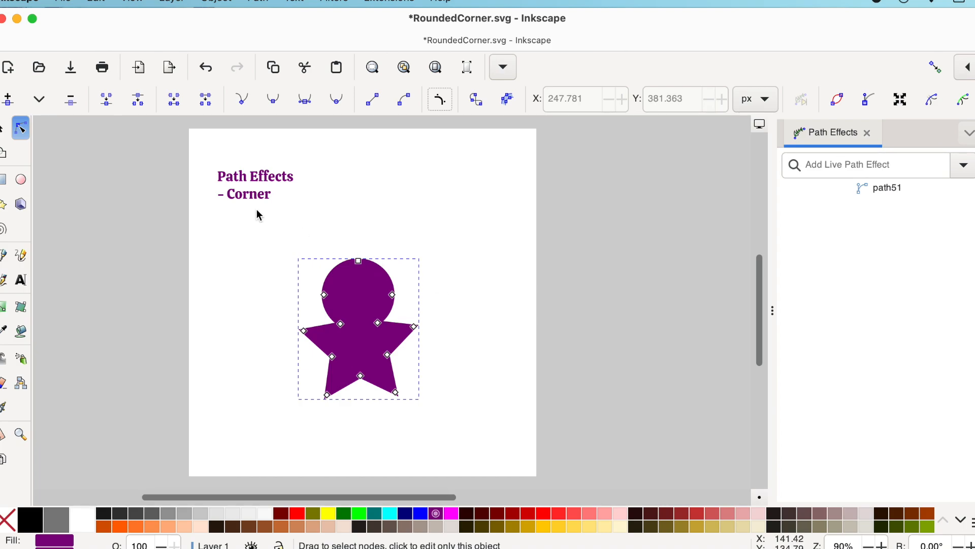
left_click(451, 212)
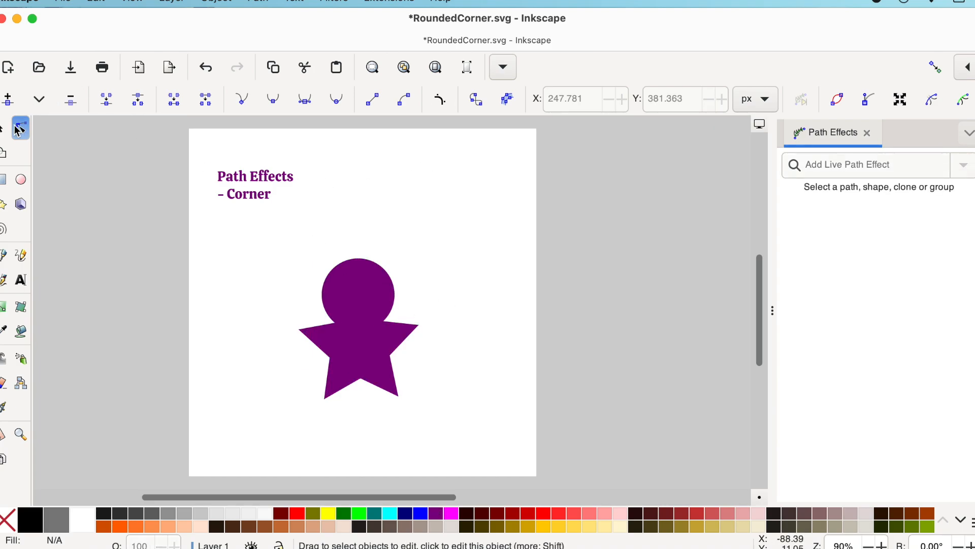
Select the merged shape, switch to node editing, and add the Corners path effect to it.
left_click(4, 128)
left_click(341, 342)
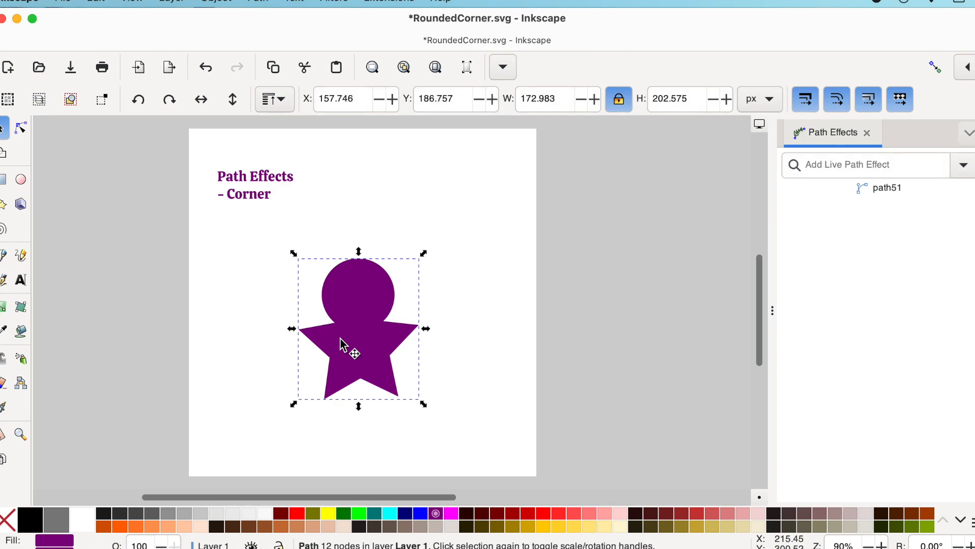
left_click(21, 128)
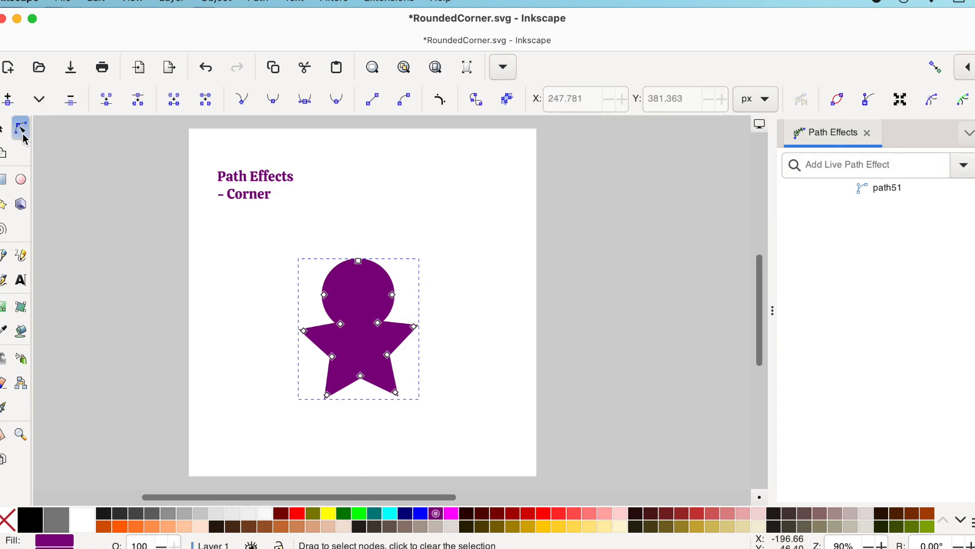
left_click(442, 102)
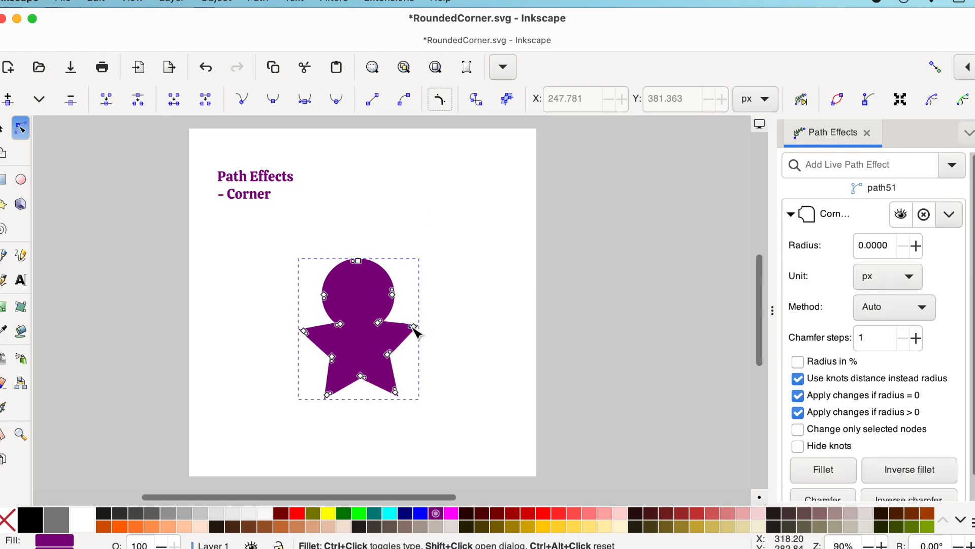
Round only the right arm's tip with its corner knot, and remove the Corners effect from the shape.
left_click_drag(416, 331, 406, 331)
left_click(460, 369)
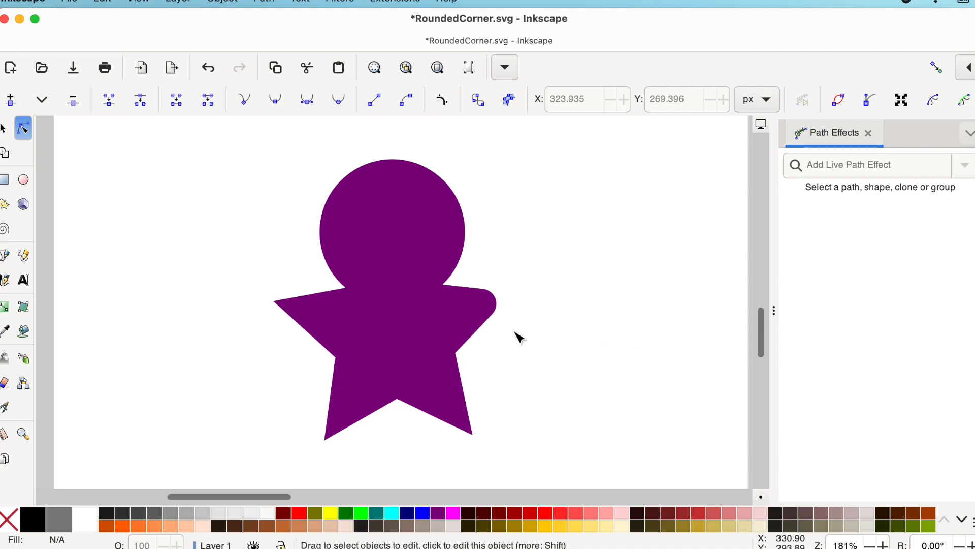
left_click(474, 326)
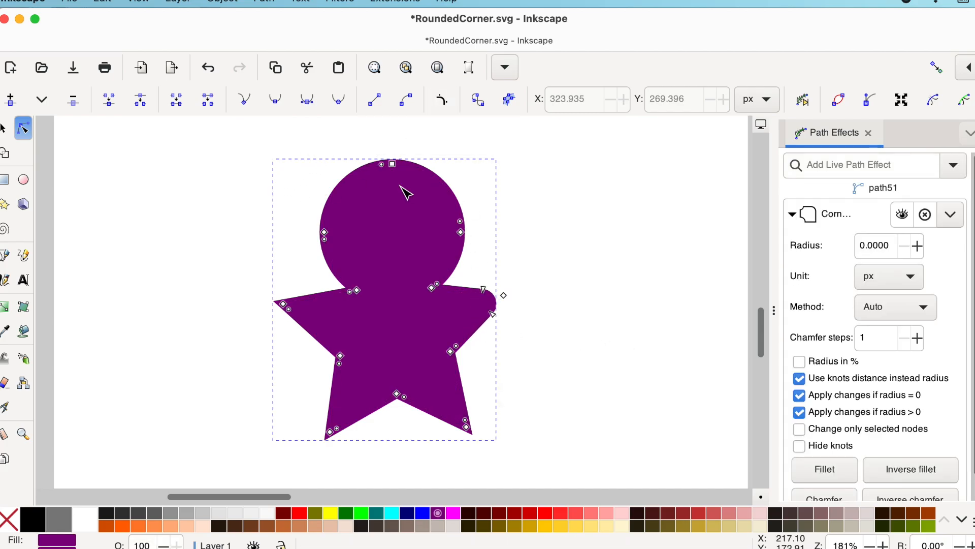
left_click(443, 104)
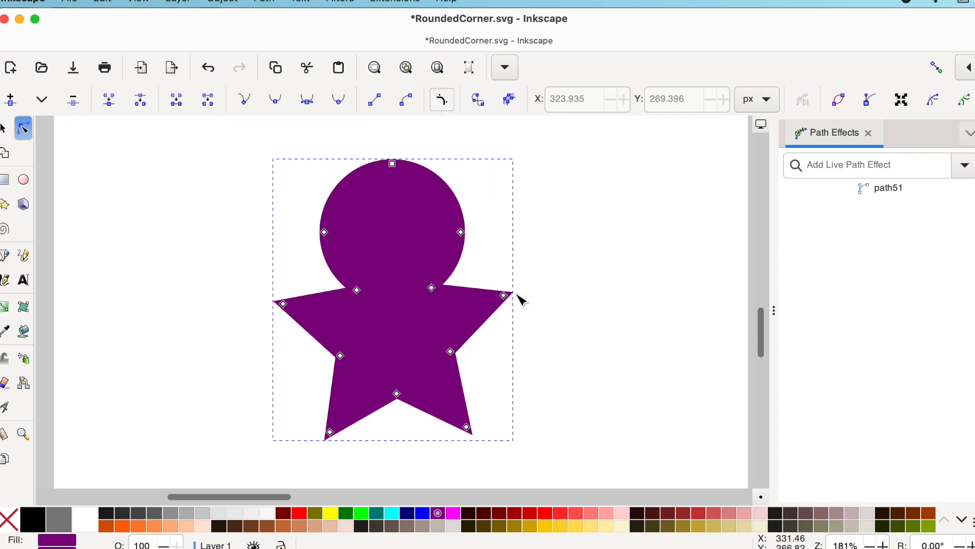